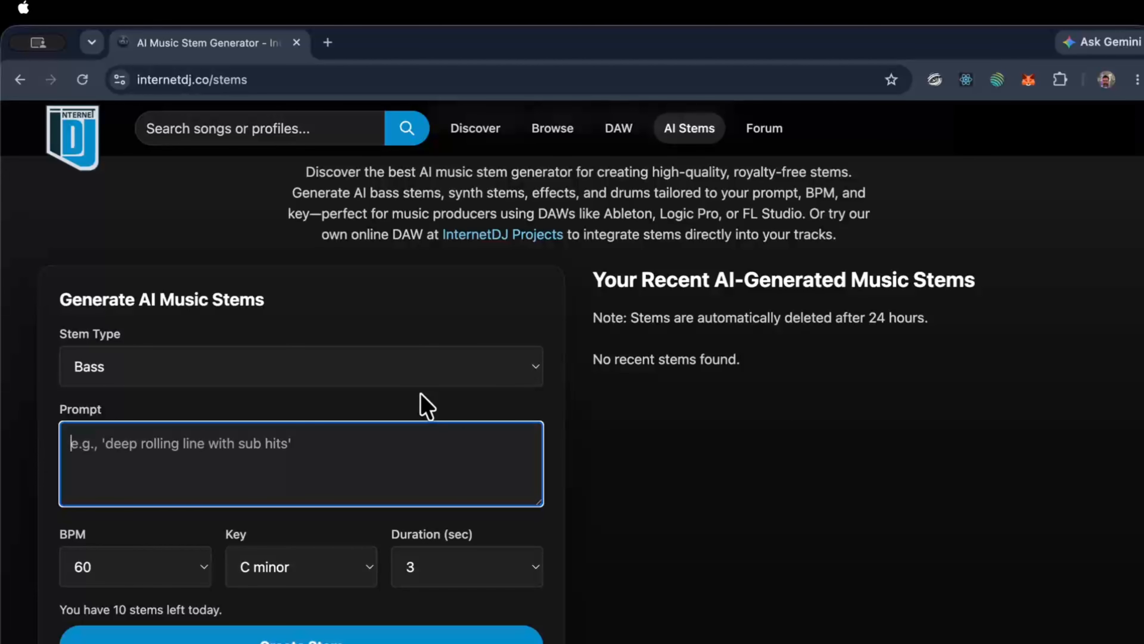
Choose a Drums stem and enter the prompt "Classic tech house beat ... punchy 909 kick drum, crisp offbeat open hi-hat, tight snappy clap, rolling shaker groove, 4-on-the-floor".
{"action": "left_click", "coordinate": [388, 375]}
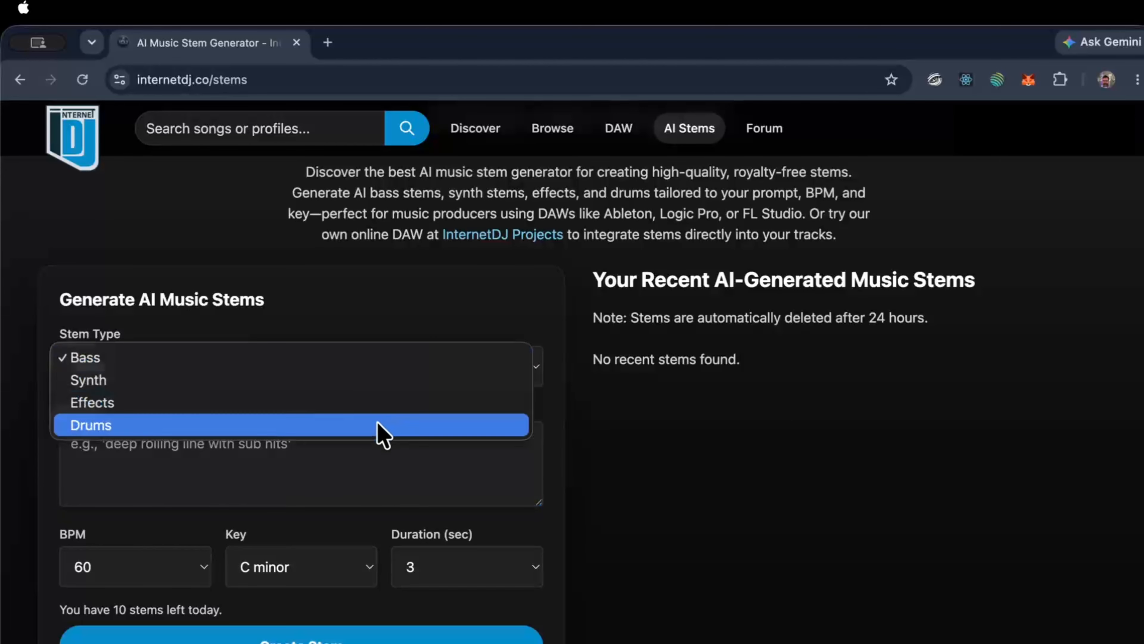
{"action": "left_click", "coordinate": [383, 432]}
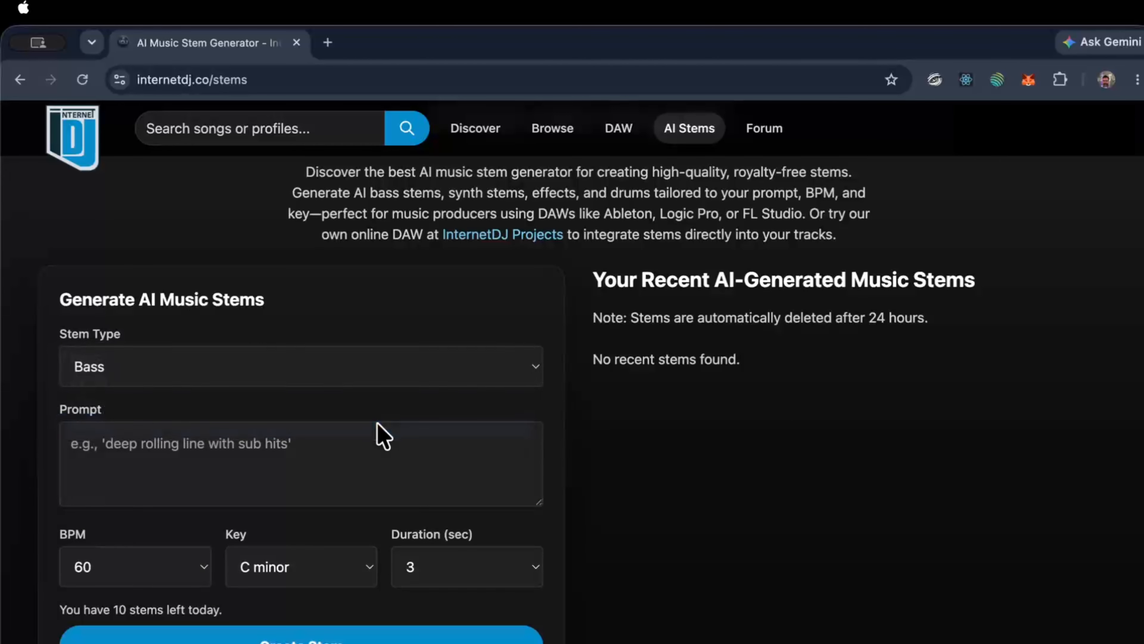
{"action": "left_click", "coordinate": [359, 480]}
{"action": "type", "text": "Class"}
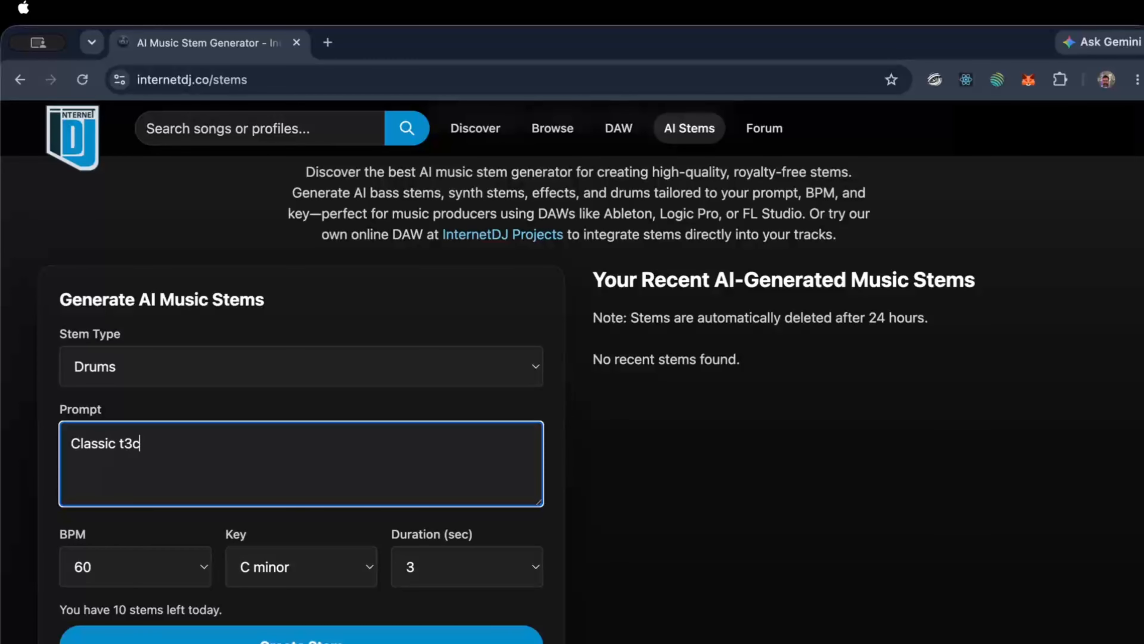
{"action": "type", "text": "ic tech house beat"}
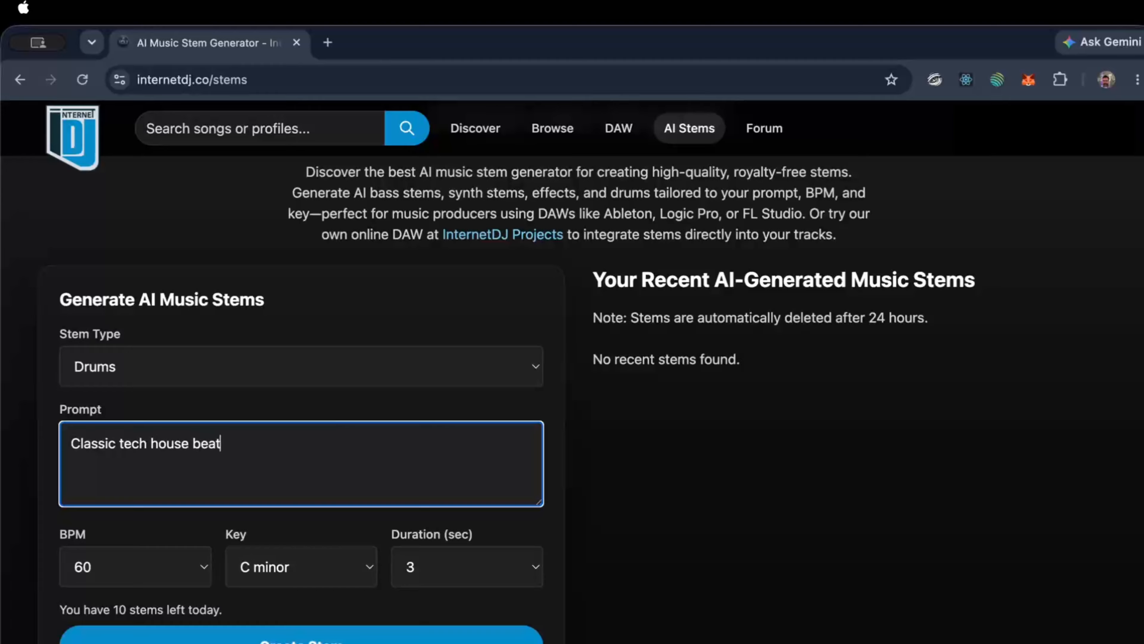
{"action": "type", "text": " ... punchy 909 kick drum, crisp offbeat open hi-hat, tight snappy clap, rolling shaker g"}
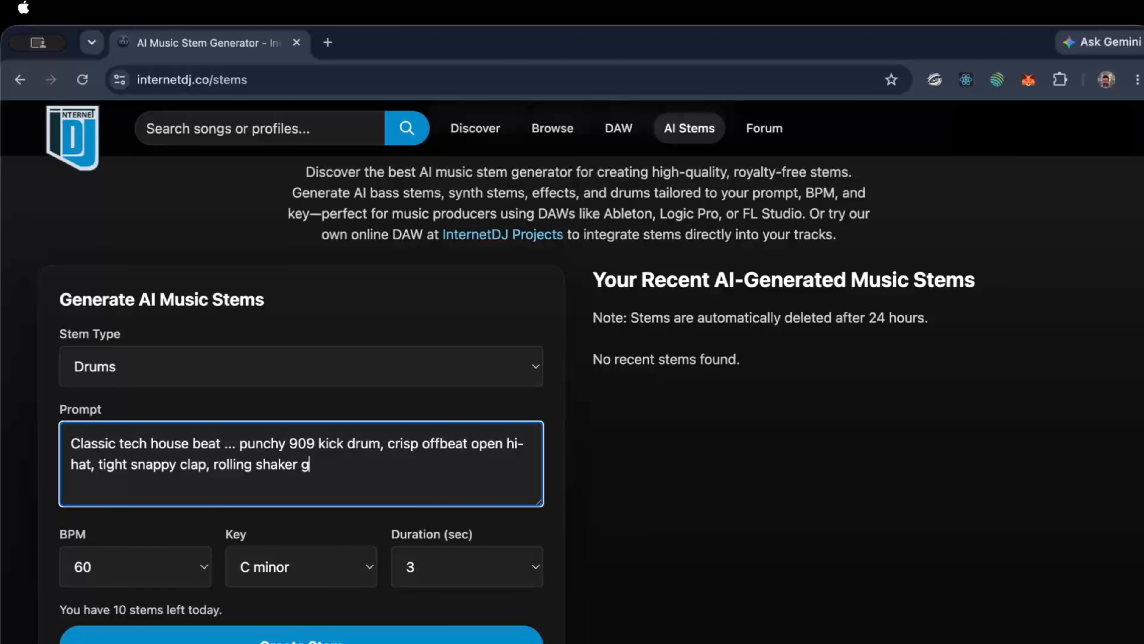
{"action": "type", "text": "roove, 4-on-the-floor"}
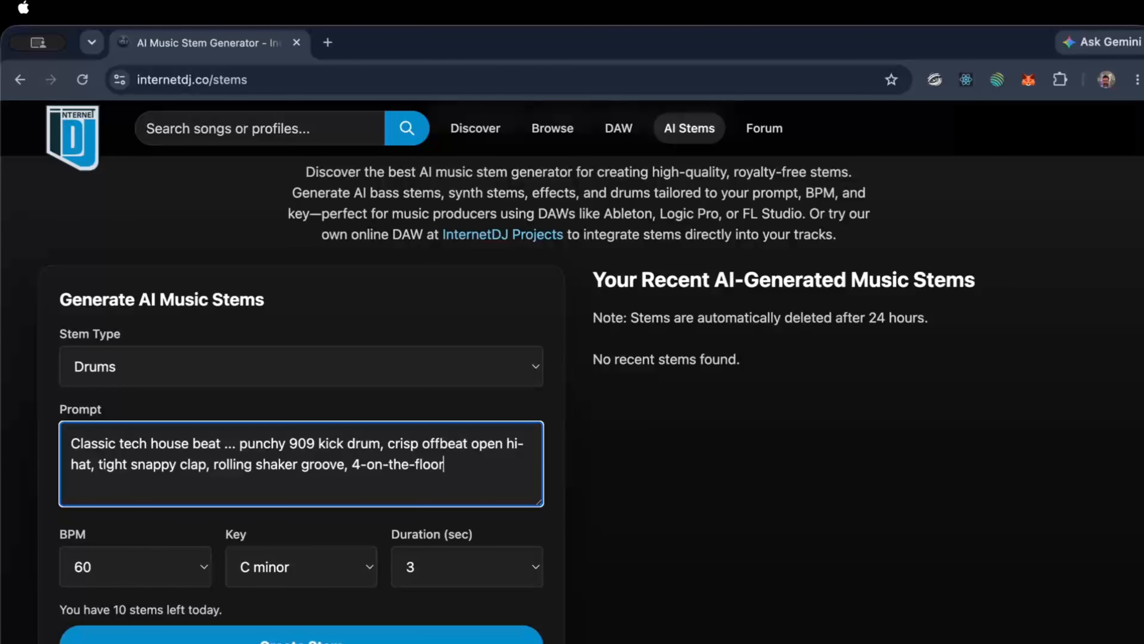
Set the drums stem to 120 BPM, F minor and 4 seconds, and generate it.
{"action": "left_click", "coordinate": [179, 582]}
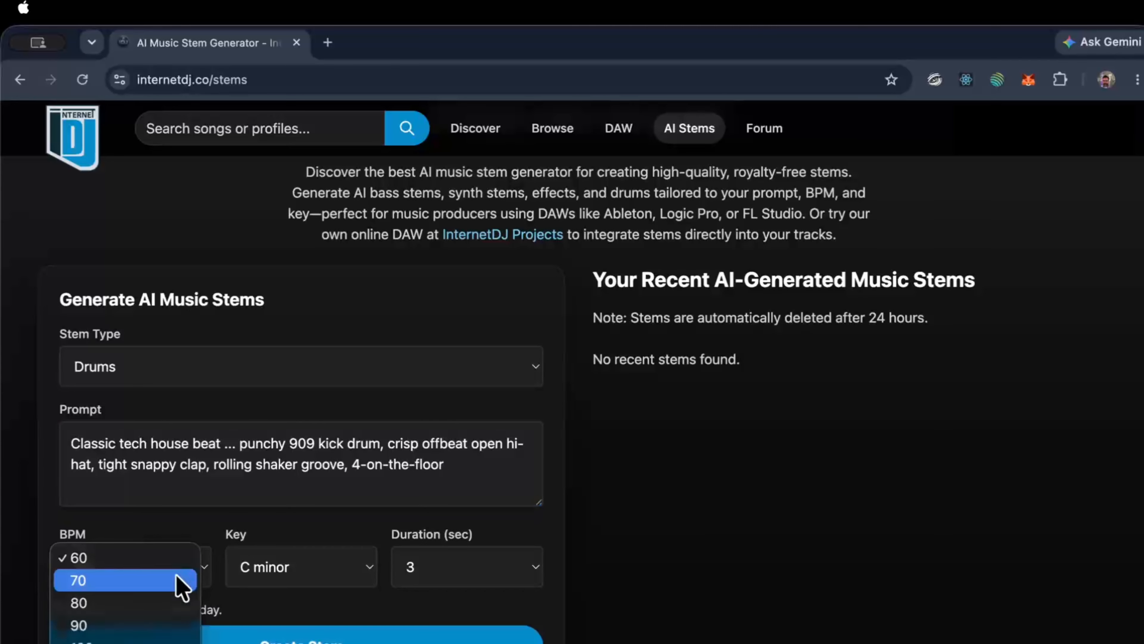
{"action": "left_click", "coordinate": [78, 627]}
{"action": "left_click", "coordinate": [274, 567]}
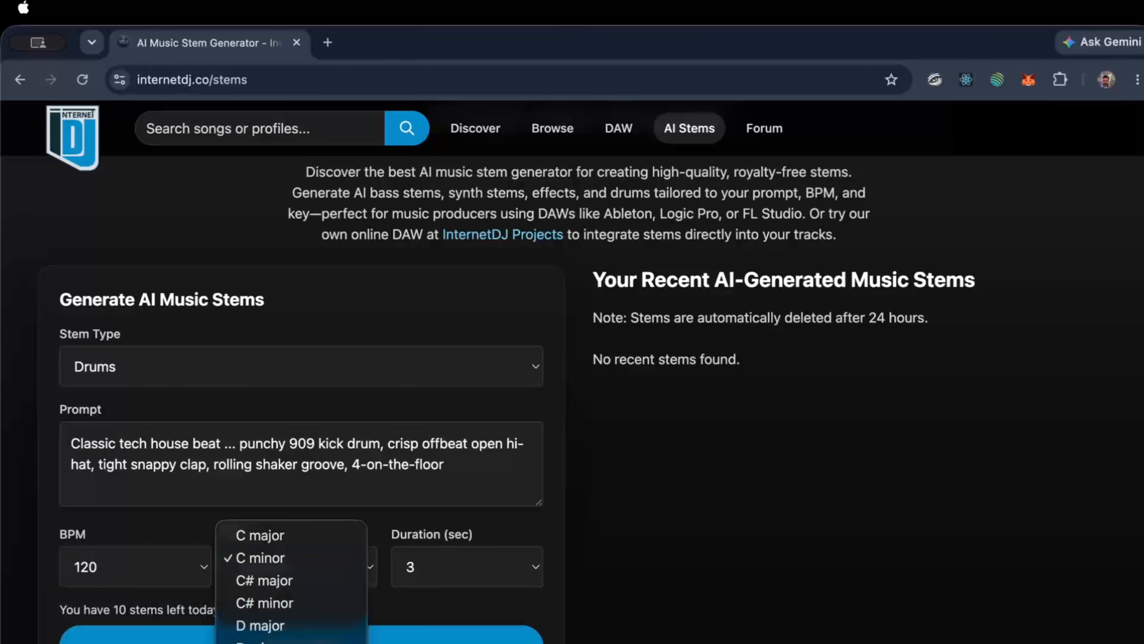
{"action": "left_click", "coordinate": [270, 559]}
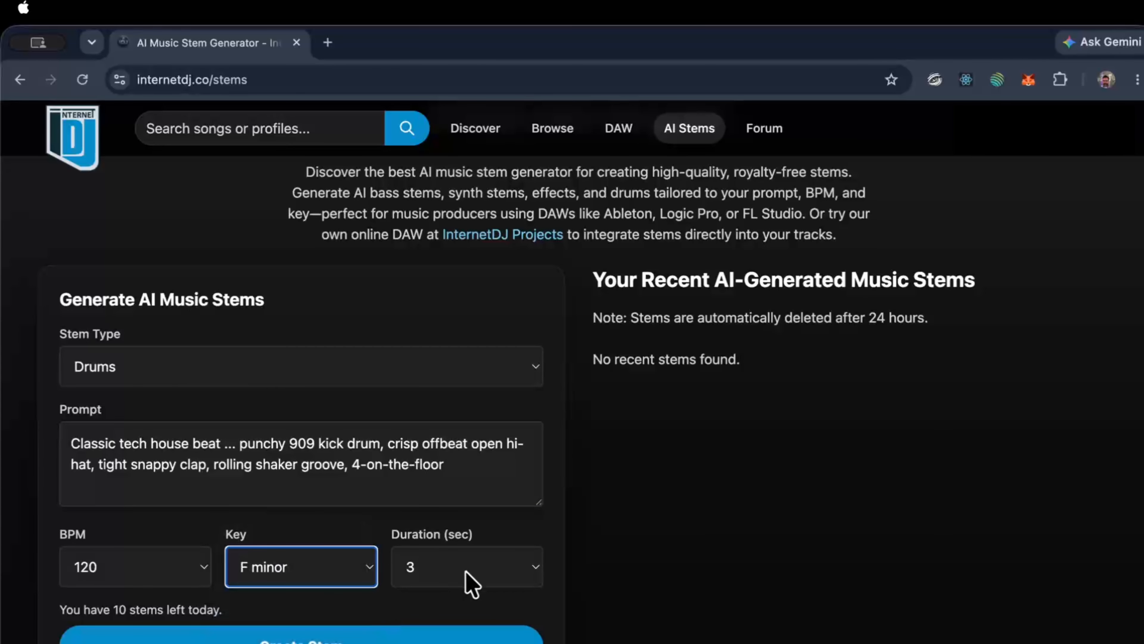
{"action": "left_click", "coordinate": [536, 572]}
{"action": "left_click", "coordinate": [509, 581]}
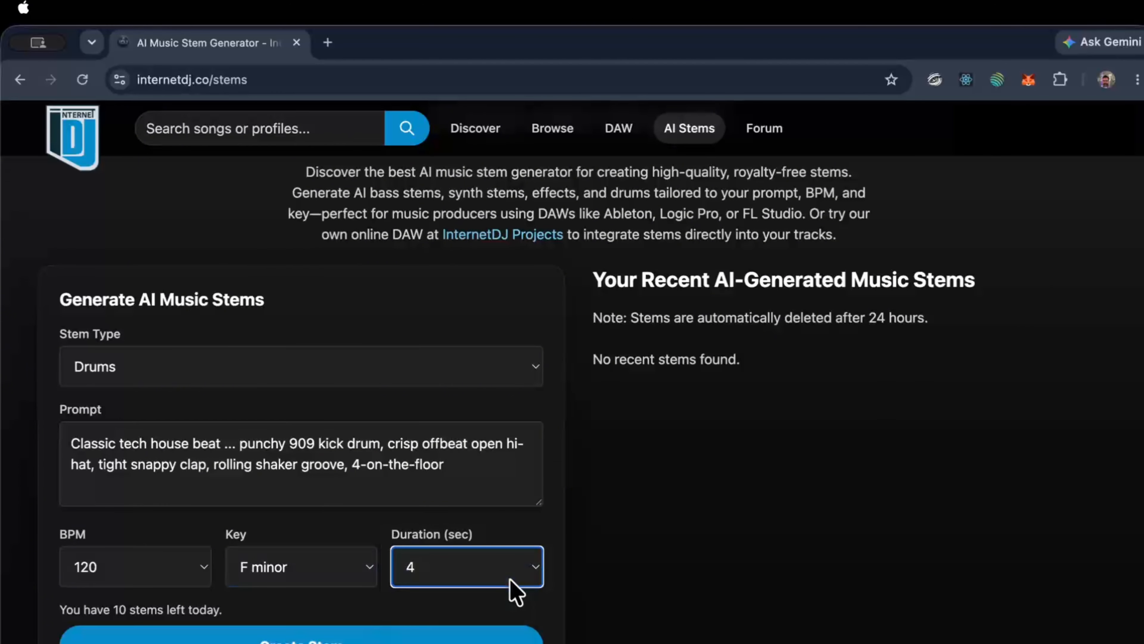
{"action": "left_click", "coordinate": [420, 624]}
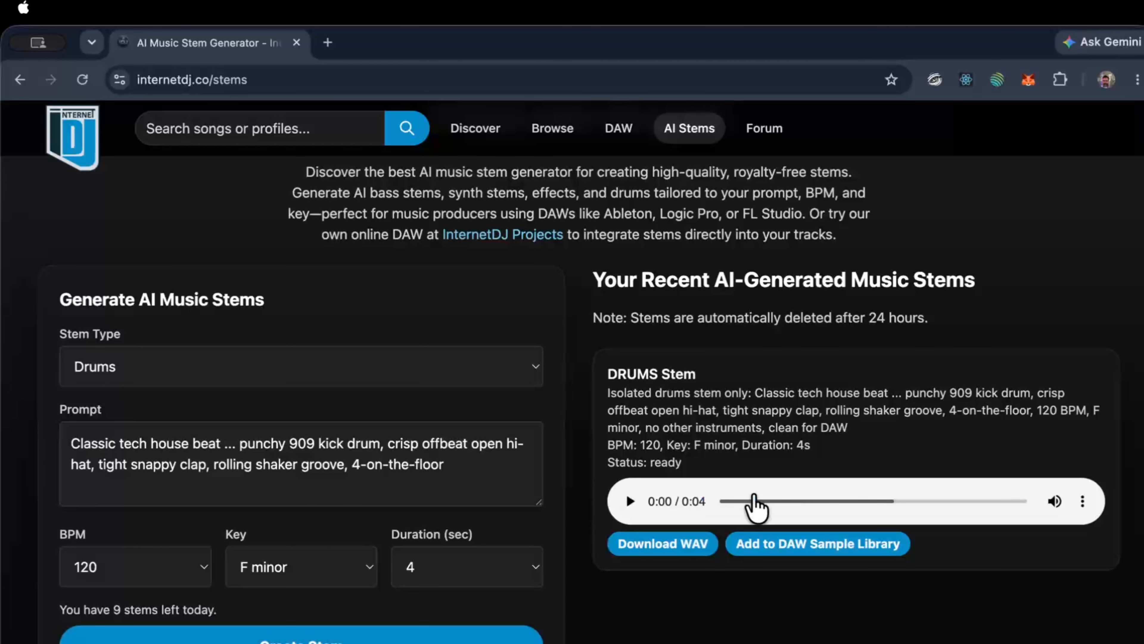
Generate a Synth stem from the prompt "tech house pluck lead -- hypnotic rhythmic pluck synth loop, ultra-short decay, dark reverb tail, staccato minor motif".
{"action": "left_click", "coordinate": [225, 376]}
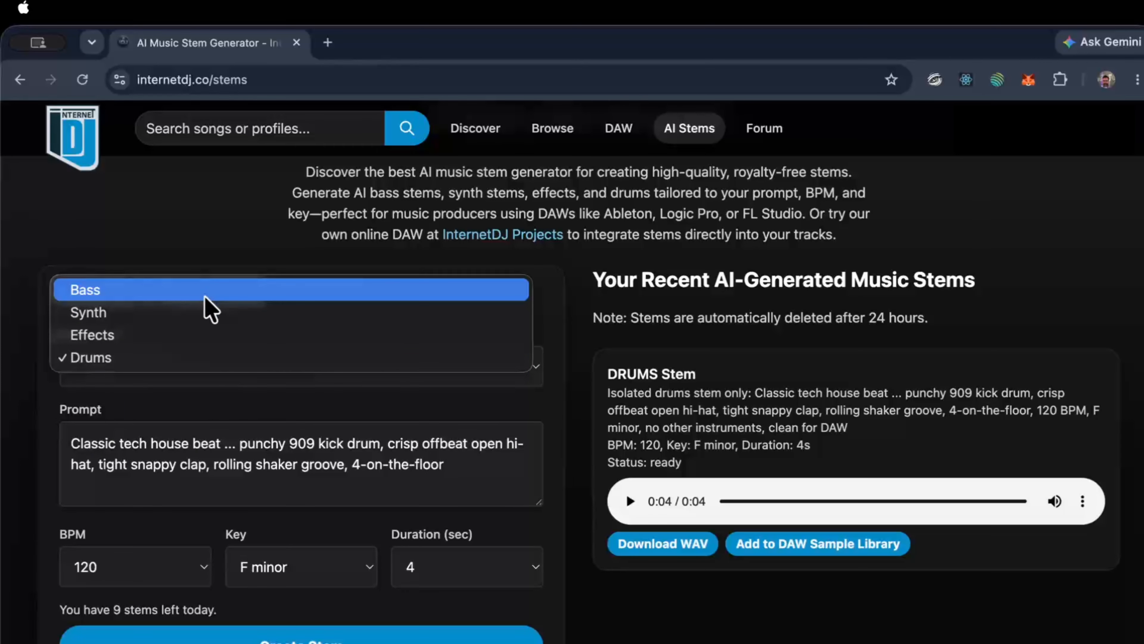
{"action": "left_click", "coordinate": [205, 313]}
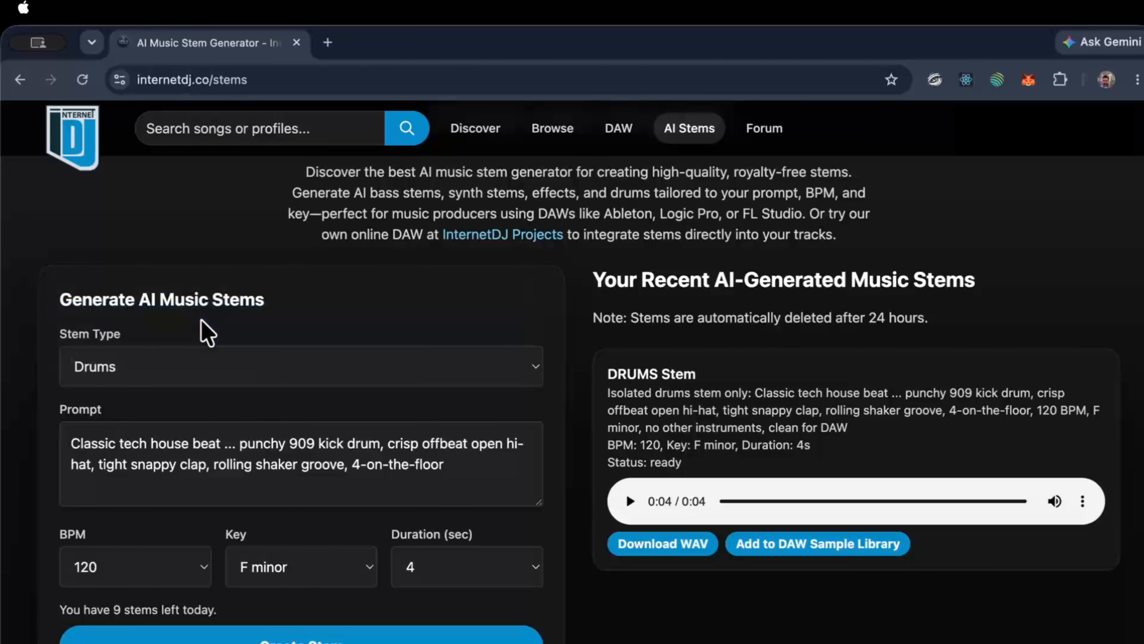
{"action": "triple_click", "coordinate": [185, 474]}
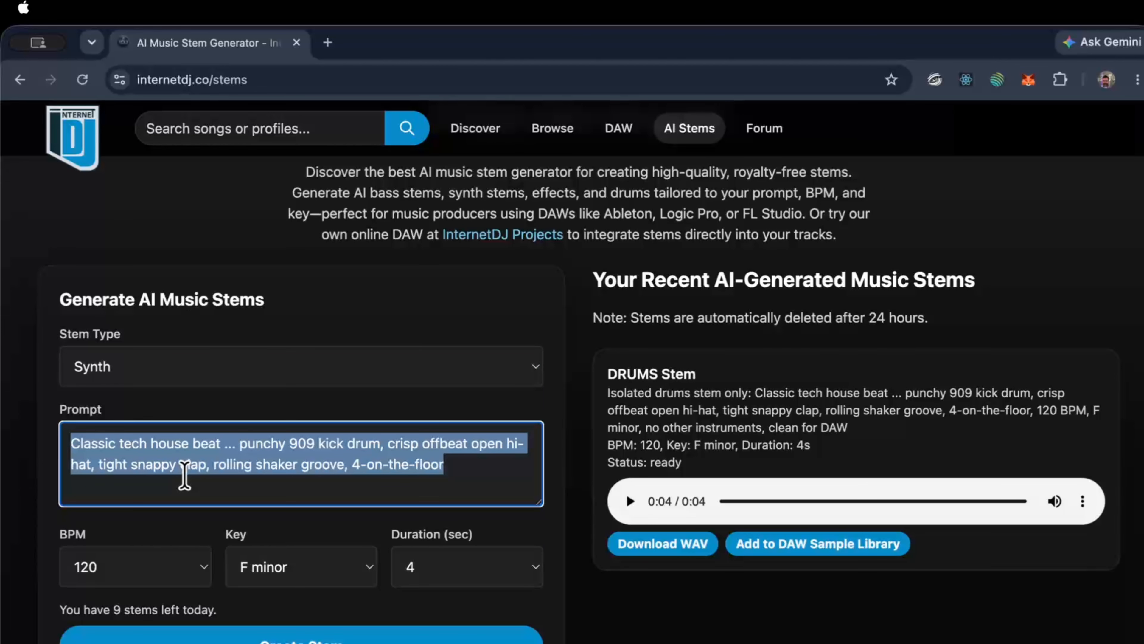
{"action": "type", "text": "te"}
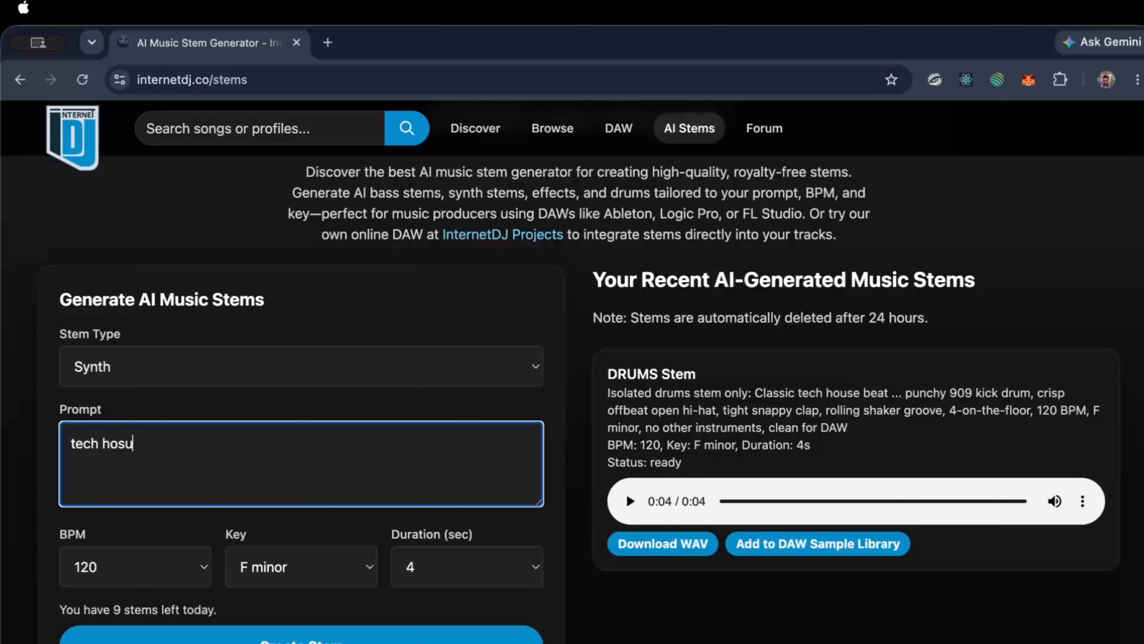
{"action": "type", "text": "ch house pluck lead  -"}
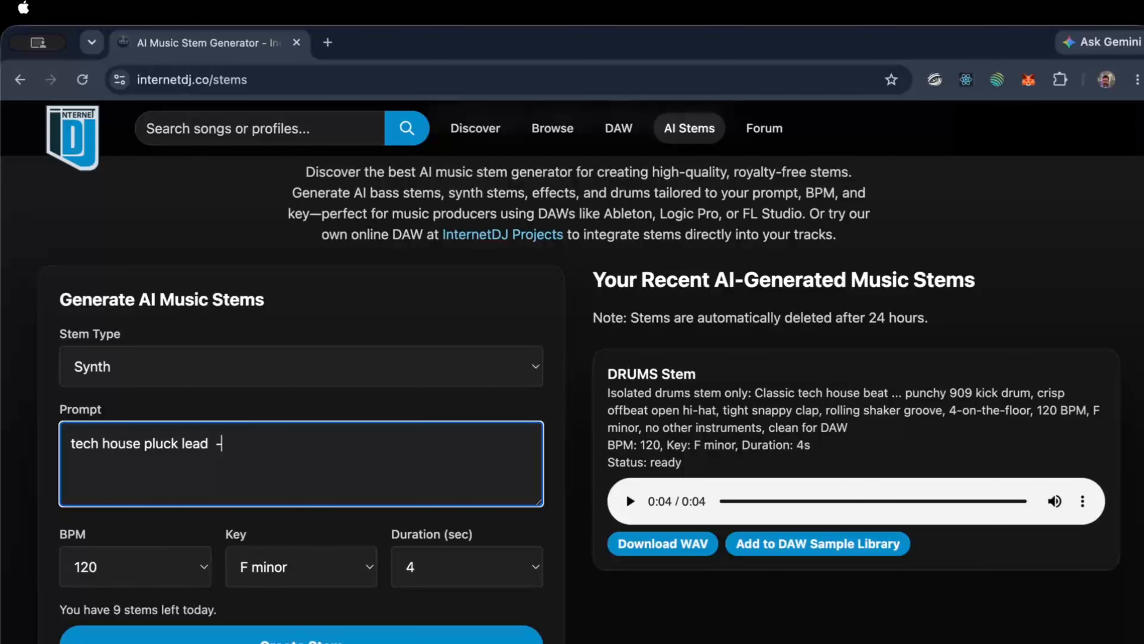
{"action": "type", "text": "- hypnotic rhymthmic pluck synth loop, ultra-short decay, dark rev"}
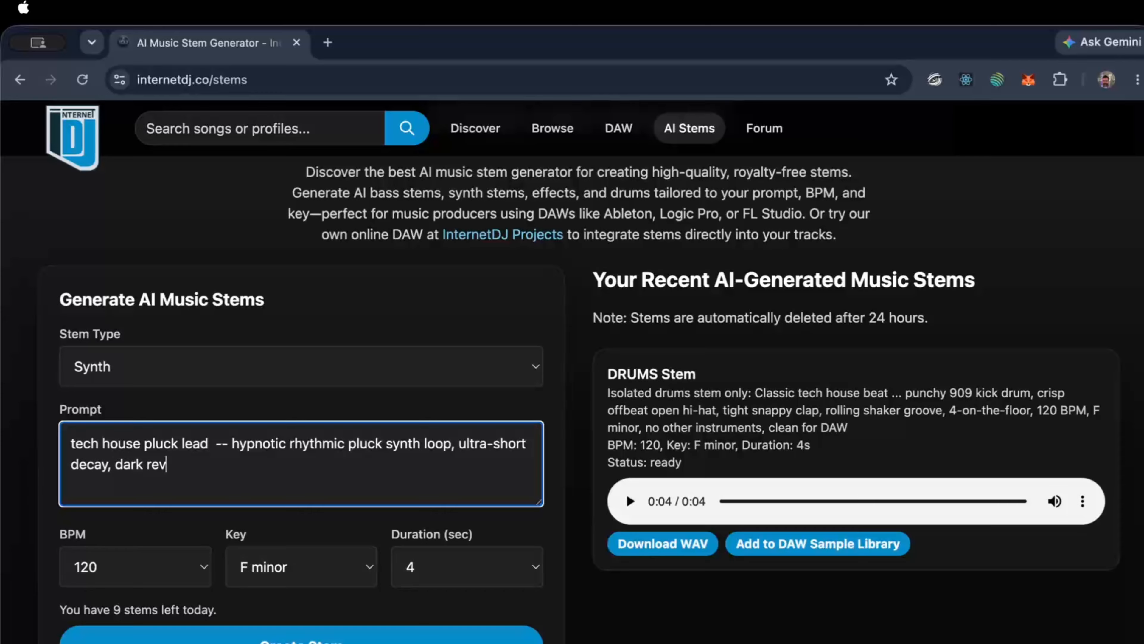
{"action": "type", "text": "erb tail, staccato minor motif"}
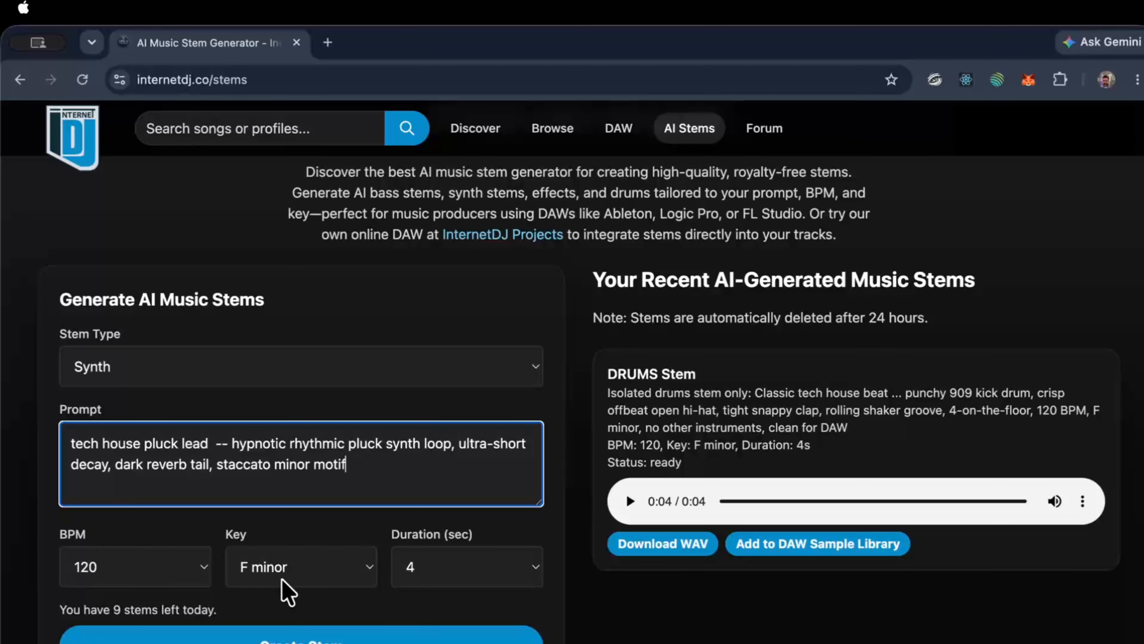
{"action": "left_click", "coordinate": [459, 635]}
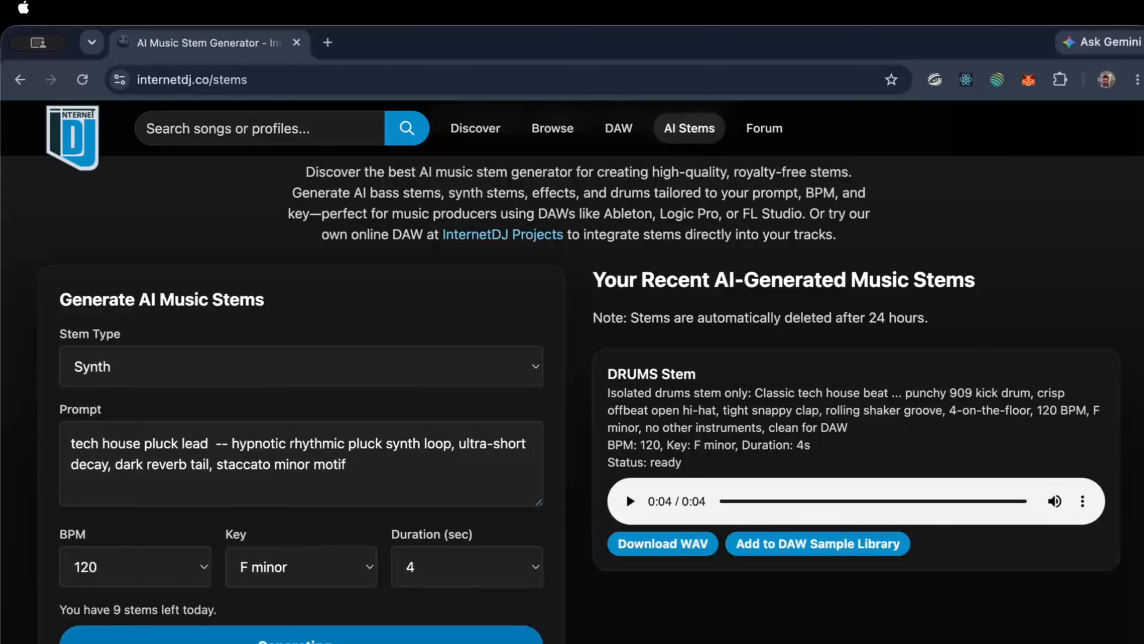
Choose a Bass stem and replace the prompt with "bouncy sawtooth offbeat bass -- low pass filter sweep, single note rhythm".
{"action": "left_click", "coordinate": [176, 372]}
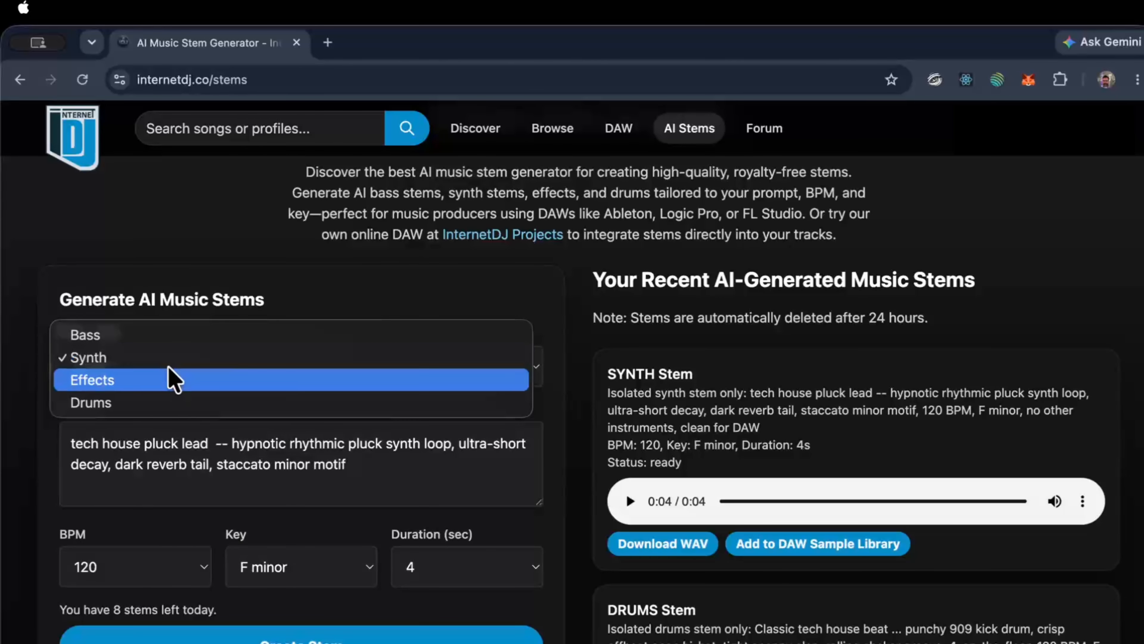
{"action": "left_click", "coordinate": [163, 335]}
{"action": "left_click", "coordinate": [198, 455]}
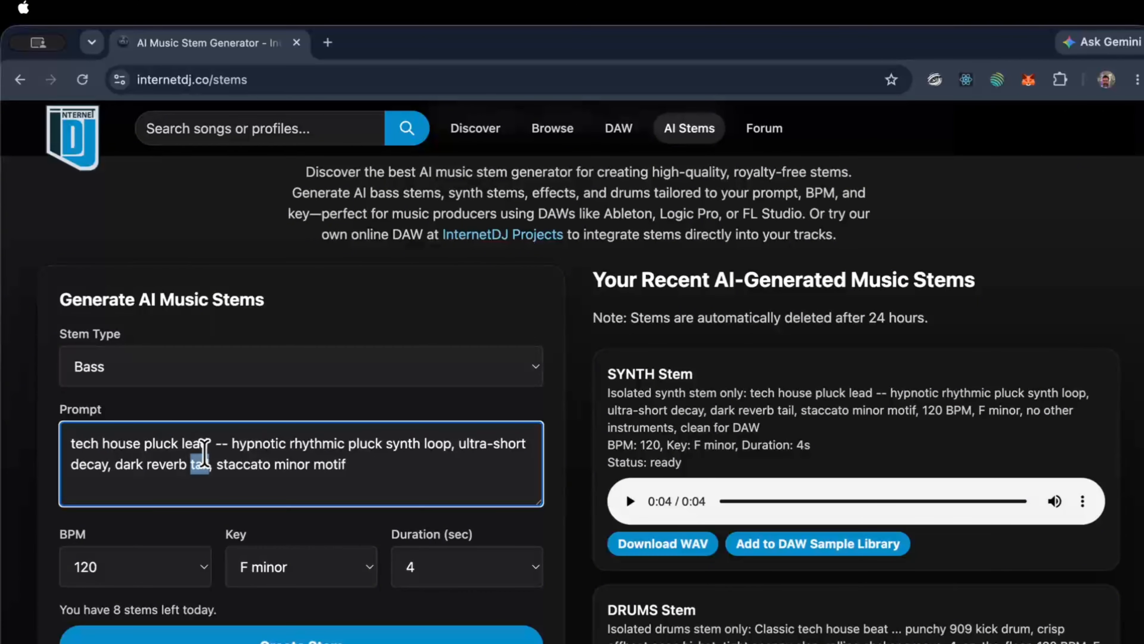
{"action": "key", "text": "ctrl+a"}
{"action": "type", "text": "bouncy sawtooth offbeat bass --"}
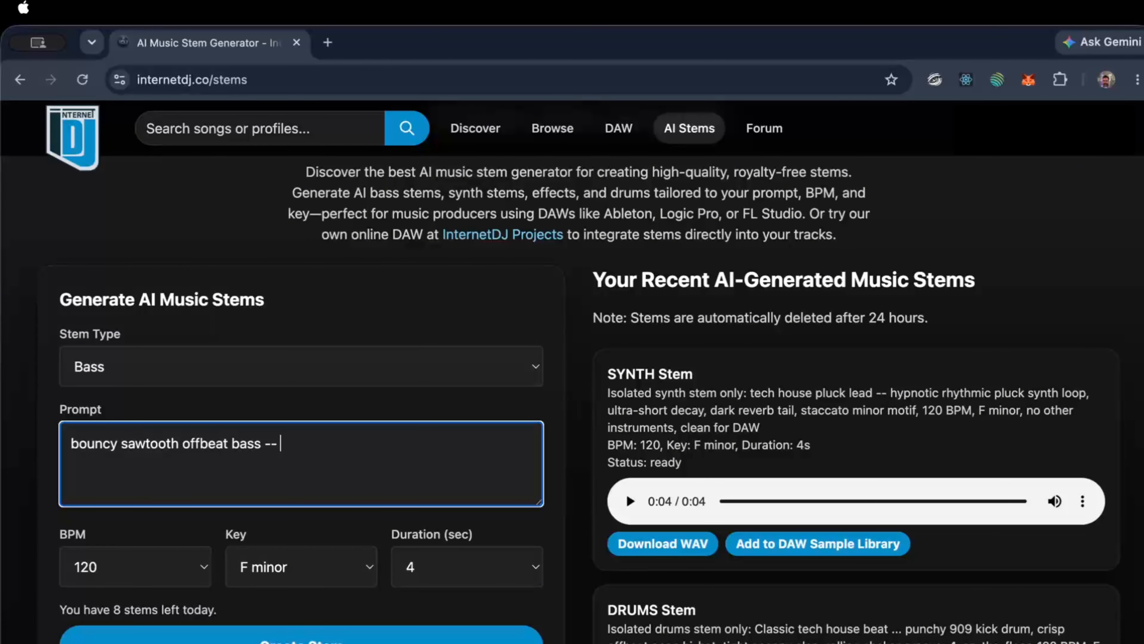
{"action": "type", "text": " low pass filter sweep, heavy s"}
{"action": "key", "text": "BackSpace"}
{"action": "key", "text": "BackSpace"}
{"action": "key", "text": "BackSpace"}
{"action": "key", "text": "BackSpace"}
{"action": "key", "text": "BackSpace"}
{"action": "key", "text": "BackSpace"}
{"action": "key", "text": "BackSpace"}
{"action": "type", "text": "single note rhythm"}
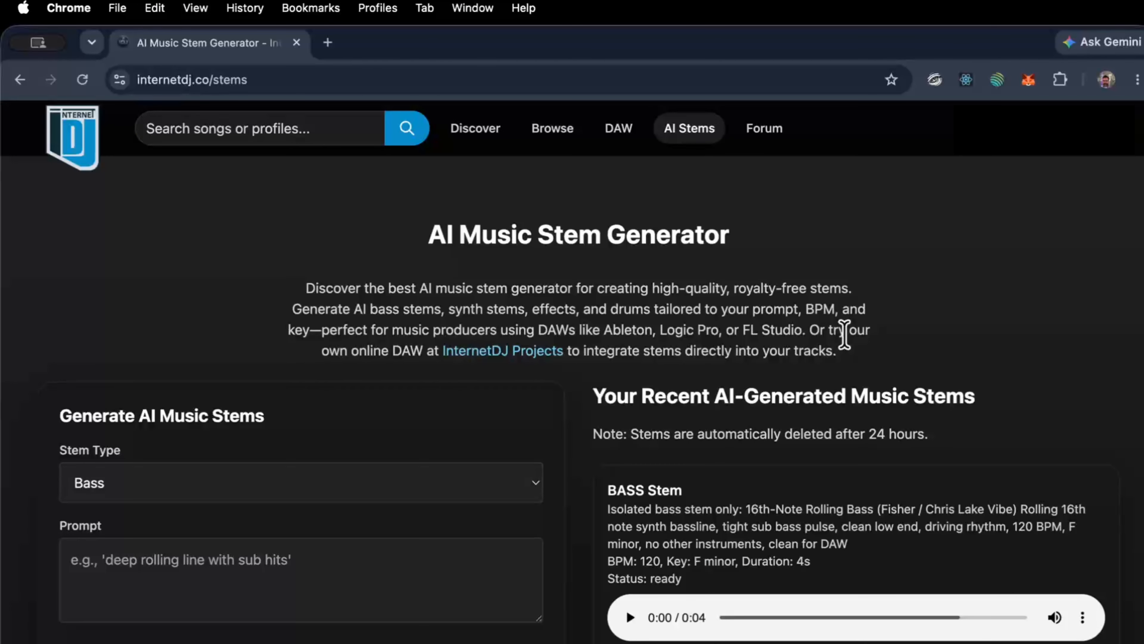
Play back the 16th-Note Rolling Bass, Tech House Lead Loop synth and Classic Tech House Beat drums stems.
{"action": "scroll", "coordinate": [685, 500], "scroll_direction": "down", "scroll_amount": 5}
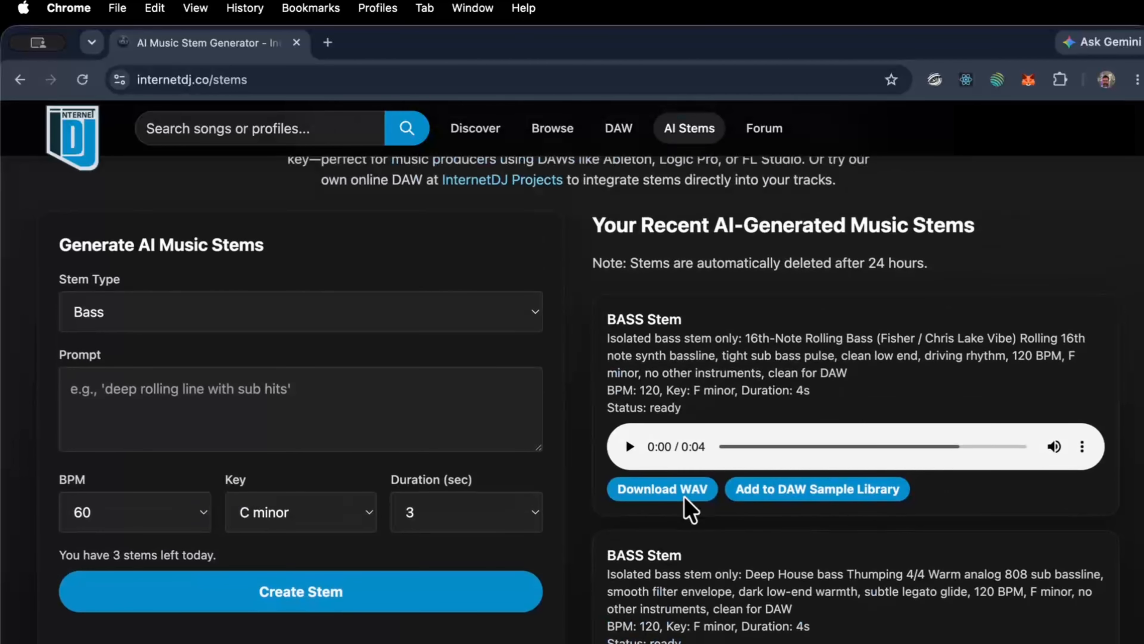
{"action": "scroll", "coordinate": [689, 510], "scroll_direction": "up", "scroll_amount": 1}
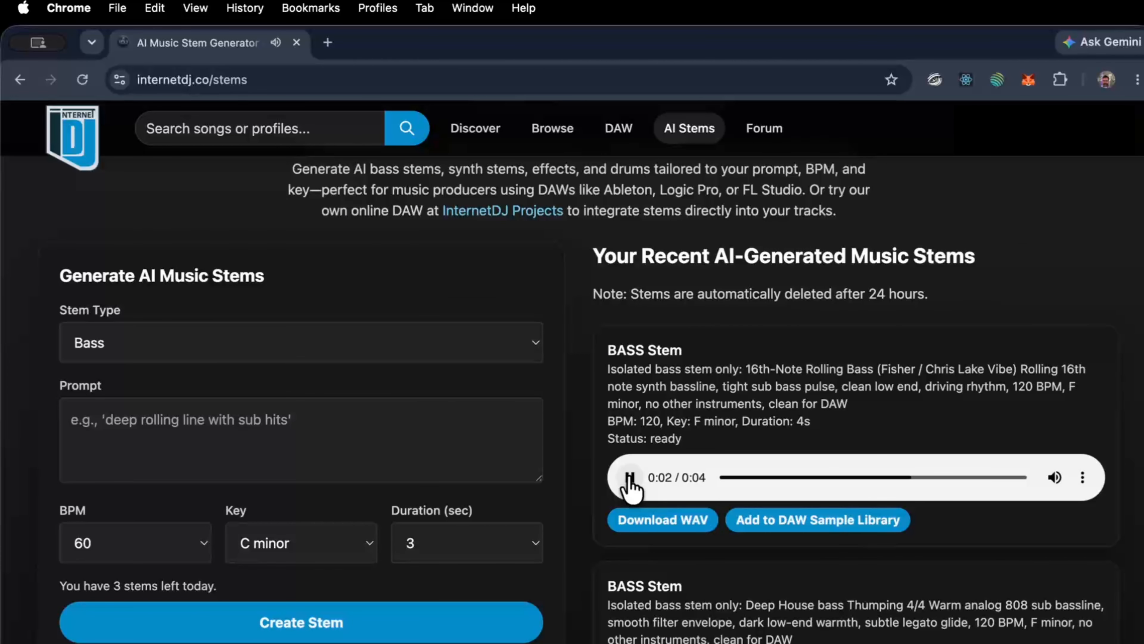
{"action": "scroll", "coordinate": [631, 487], "scroll_direction": "down", "scroll_amount": 10}
{"action": "scroll", "coordinate": [640, 307], "scroll_direction": "down", "scroll_amount": 15}
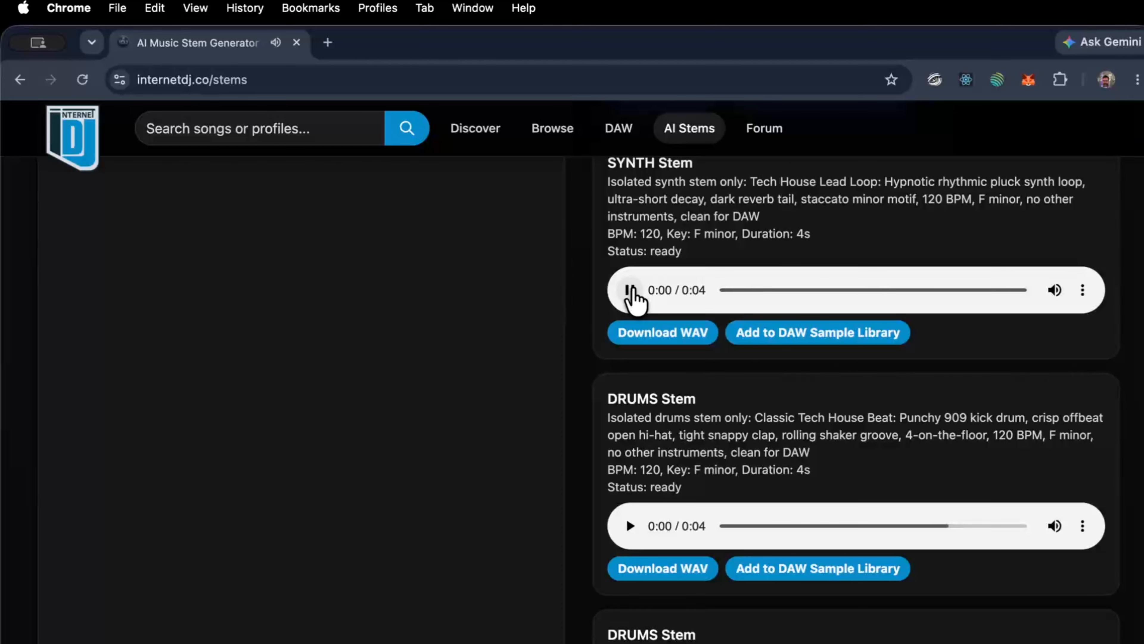
{"action": "scroll", "coordinate": [632, 470], "scroll_direction": "down", "scroll_amount": 3}
{"action": "left_click", "coordinate": [630, 460]}
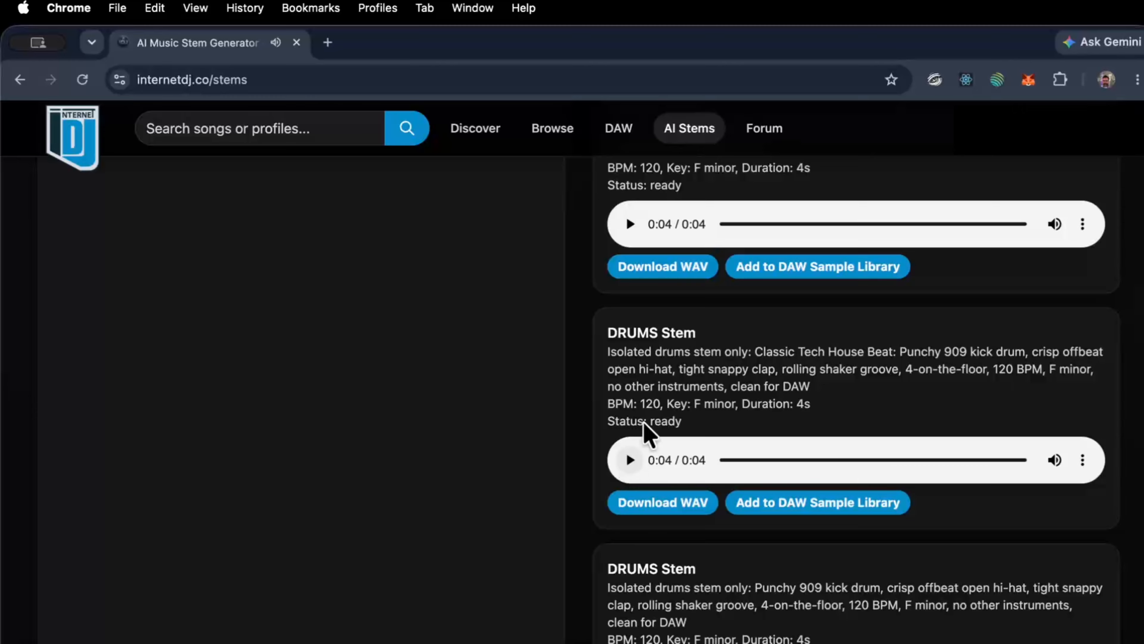
Add the 16th-Note Rolling Bass stem to the DAW sample library.
{"action": "scroll", "coordinate": [649, 406], "scroll_direction": "up", "scroll_amount": 10}
{"action": "scroll", "coordinate": [656, 215], "scroll_direction": "down", "scroll_amount": 5}
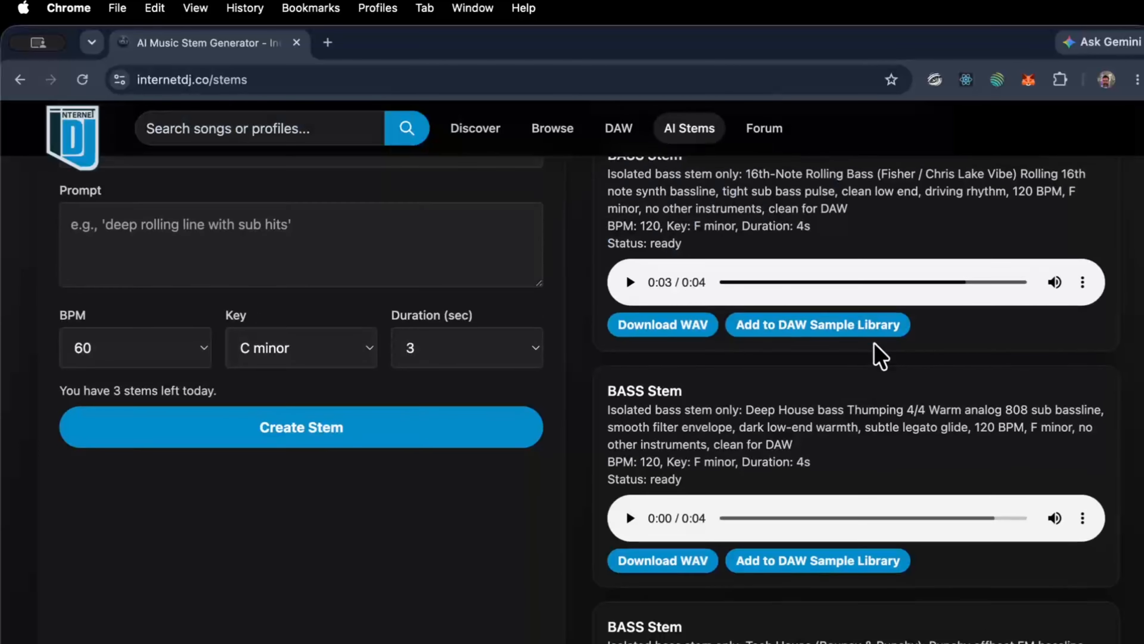
{"action": "scroll", "coordinate": [812, 353], "scroll_direction": "up", "scroll_amount": 1}
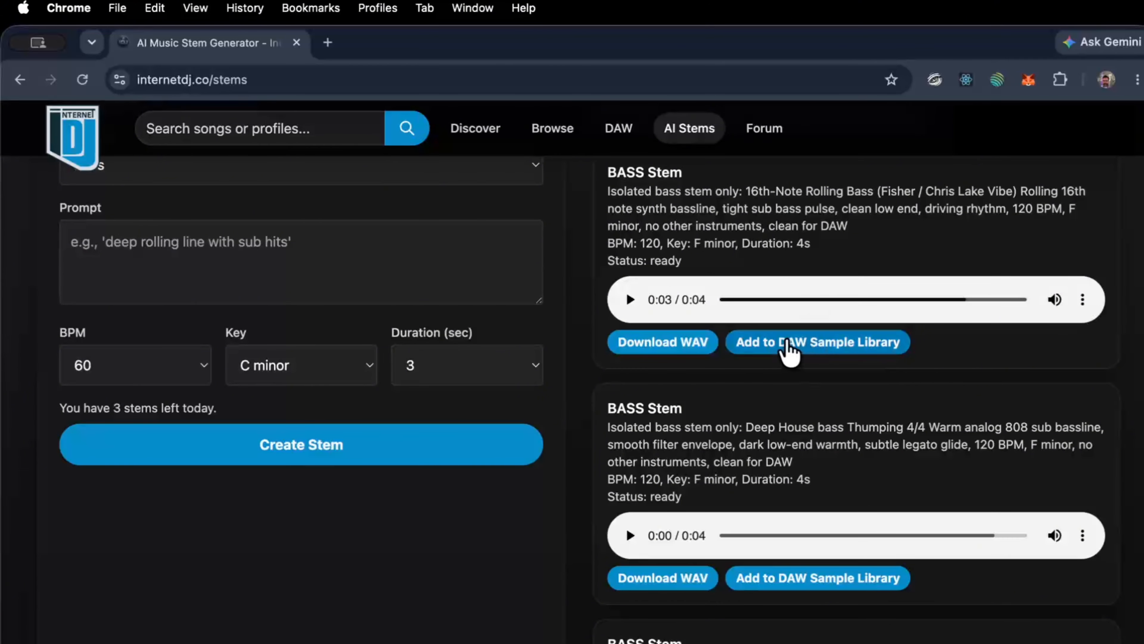
{"action": "left_click", "coordinate": [818, 344]}
{"action": "left_click", "coordinate": [727, 192]}
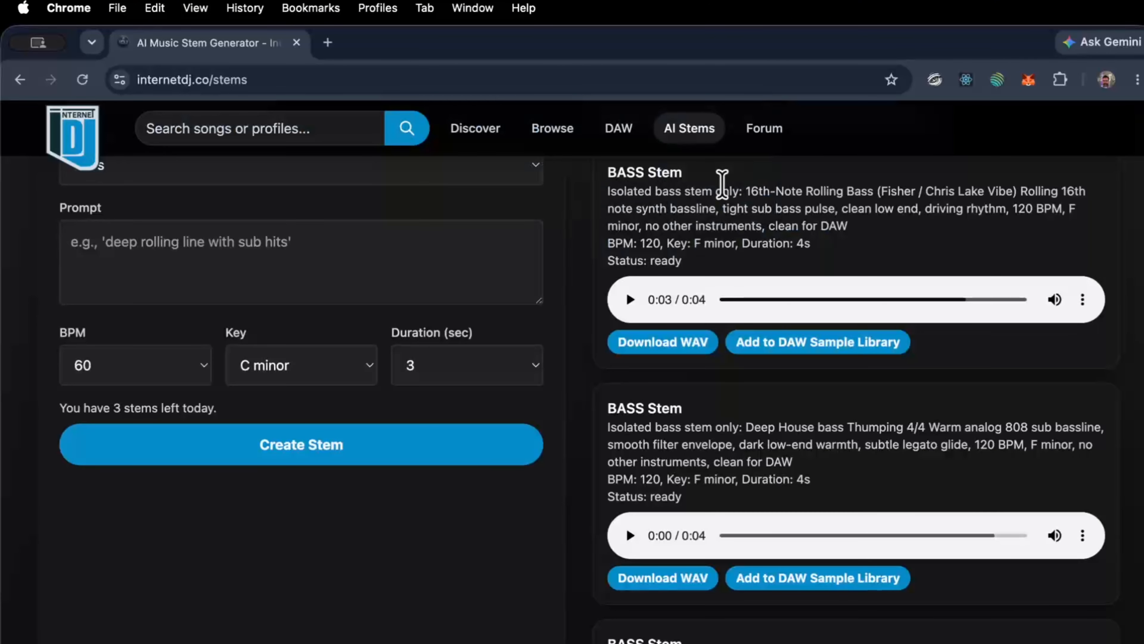
Add the Tech House Lead Loop synth stem and the Classic Tech House Beat drums stem to the DAW sample library.
{"action": "scroll", "coordinate": [825, 422], "scroll_direction": "down", "scroll_amount": 10}
{"action": "left_click", "coordinate": [814, 457]}
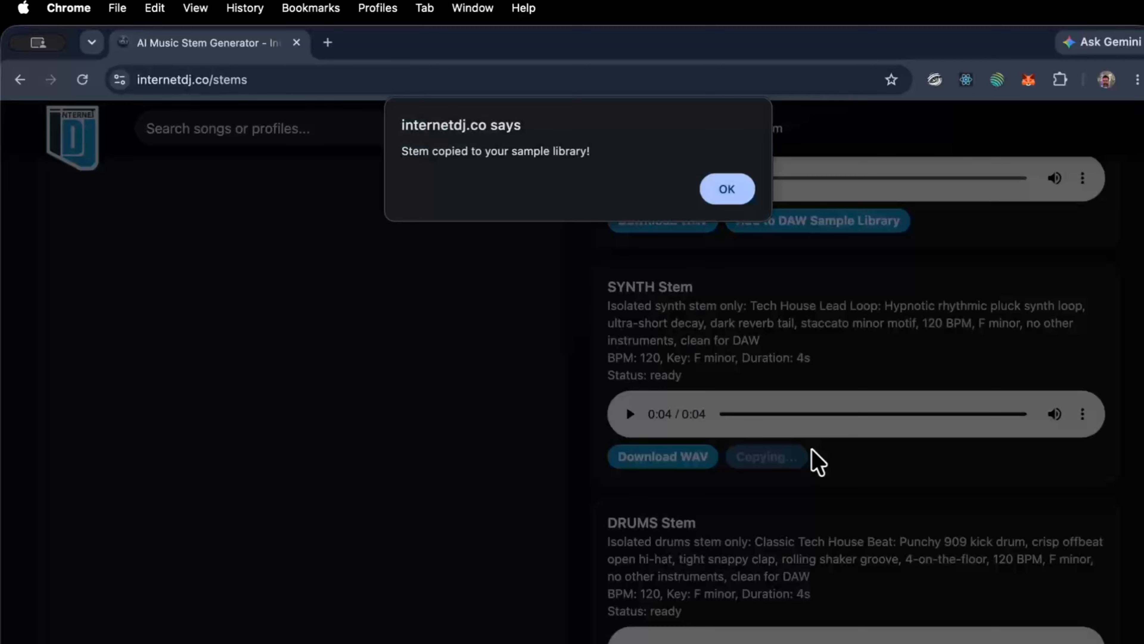
{"action": "left_click", "coordinate": [733, 194]}
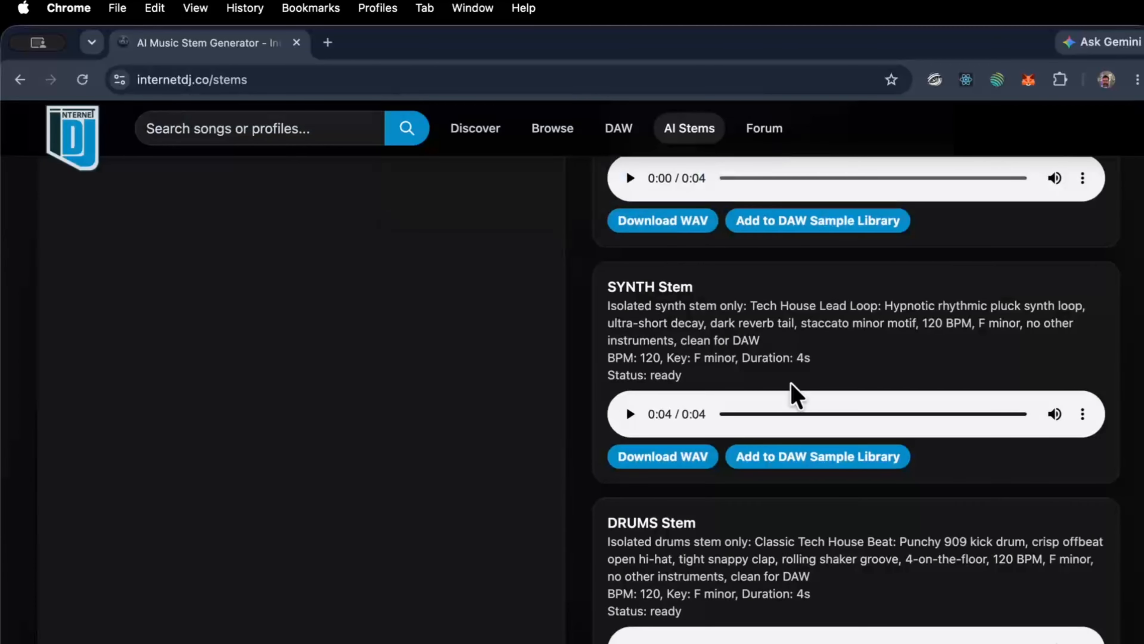
{"action": "scroll", "coordinate": [792, 412], "scroll_direction": "down", "scroll_amount": 4}
{"action": "left_click", "coordinate": [795, 541]}
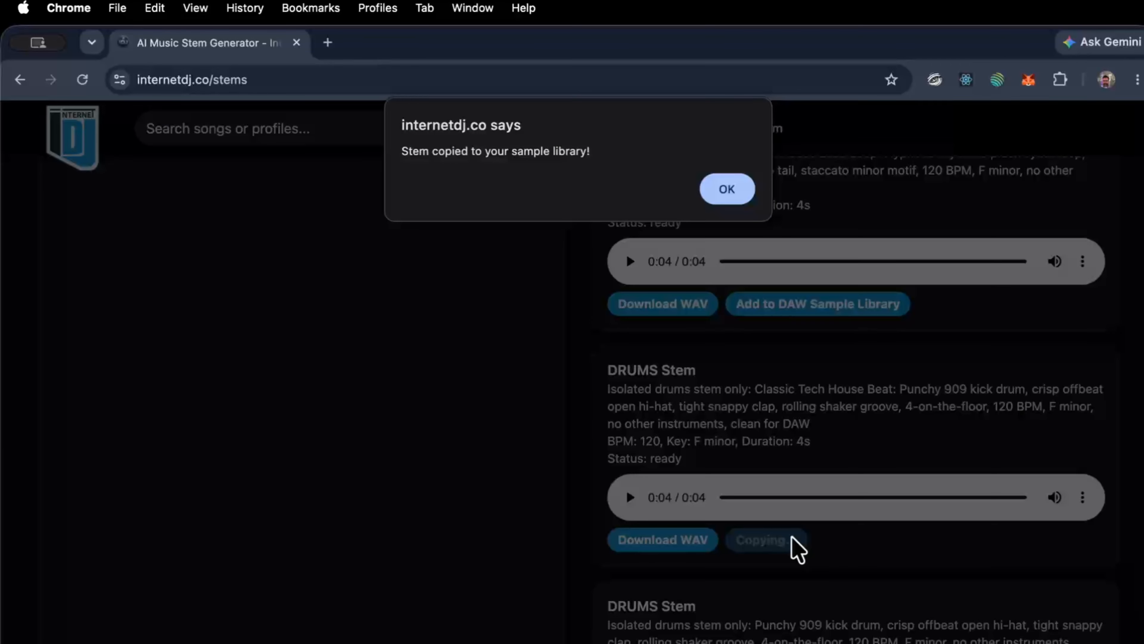
{"action": "left_click", "coordinate": [726, 189]}
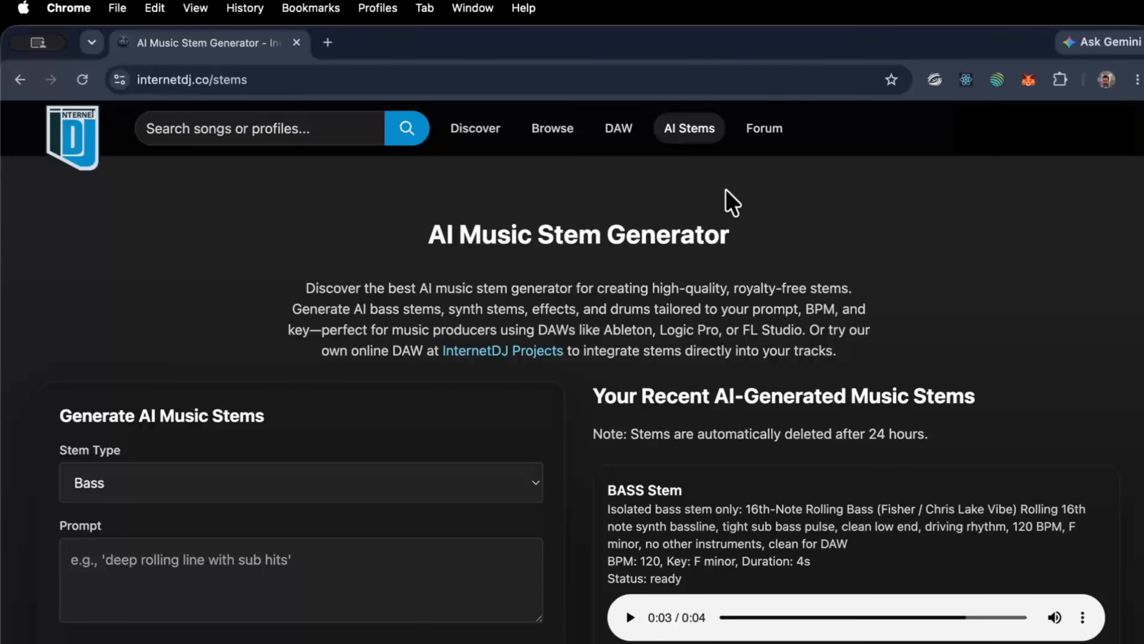
Create a new DAW project titled "Tech House Demo".
{"action": "left_click", "coordinate": [617, 130]}
{"action": "left_click", "coordinate": [108, 372]}
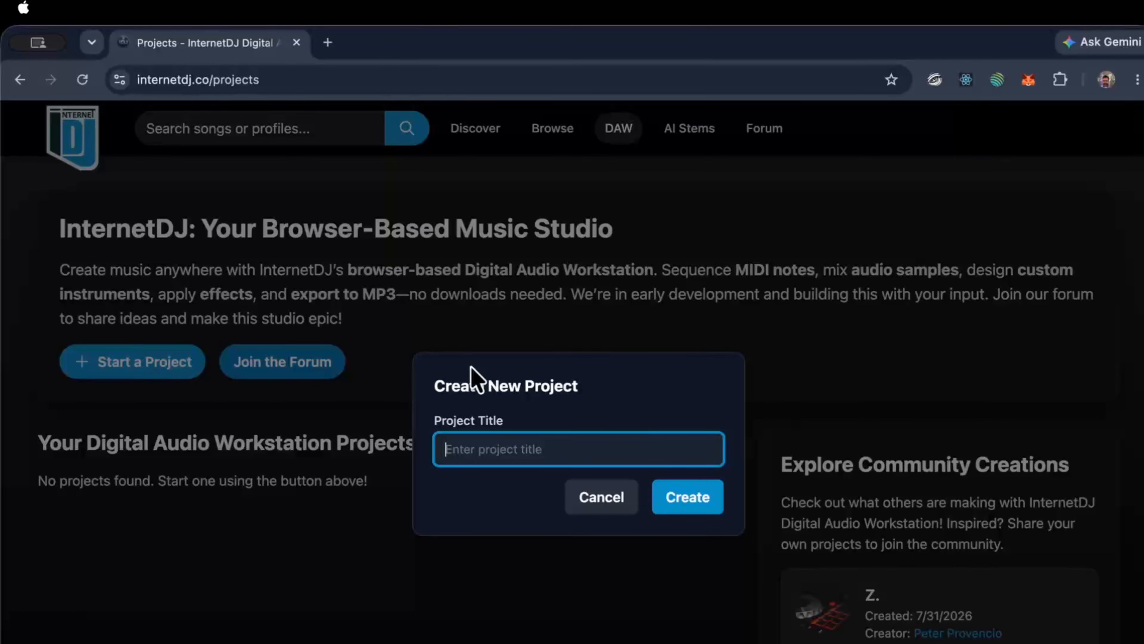
{"action": "type", "text": "Tech House Demo"}
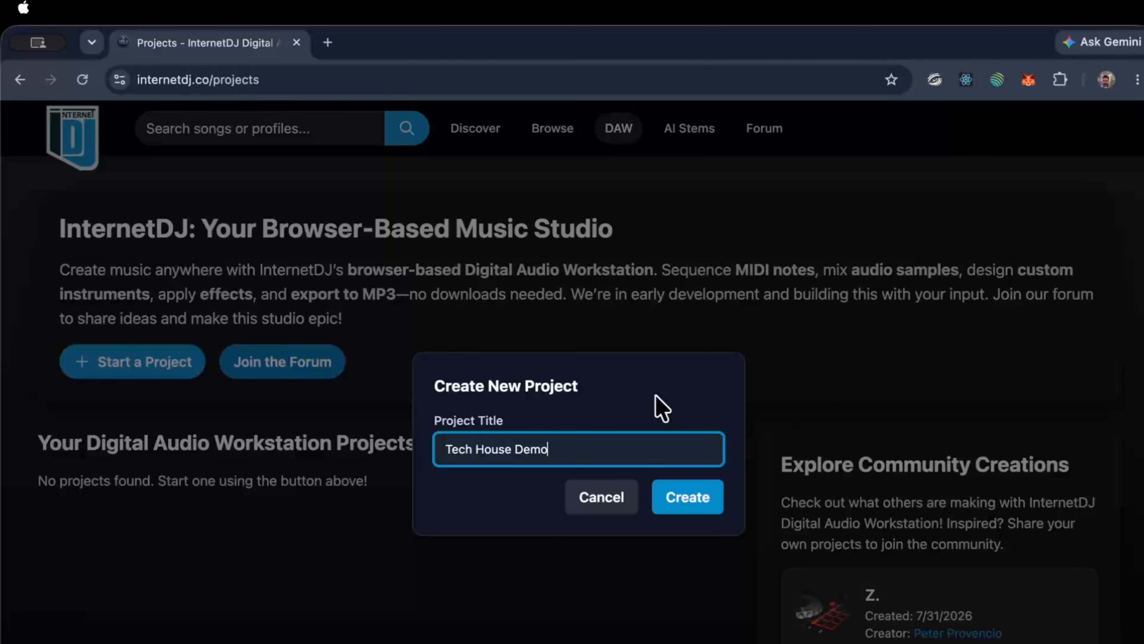
{"action": "left_click", "coordinate": [711, 498]}
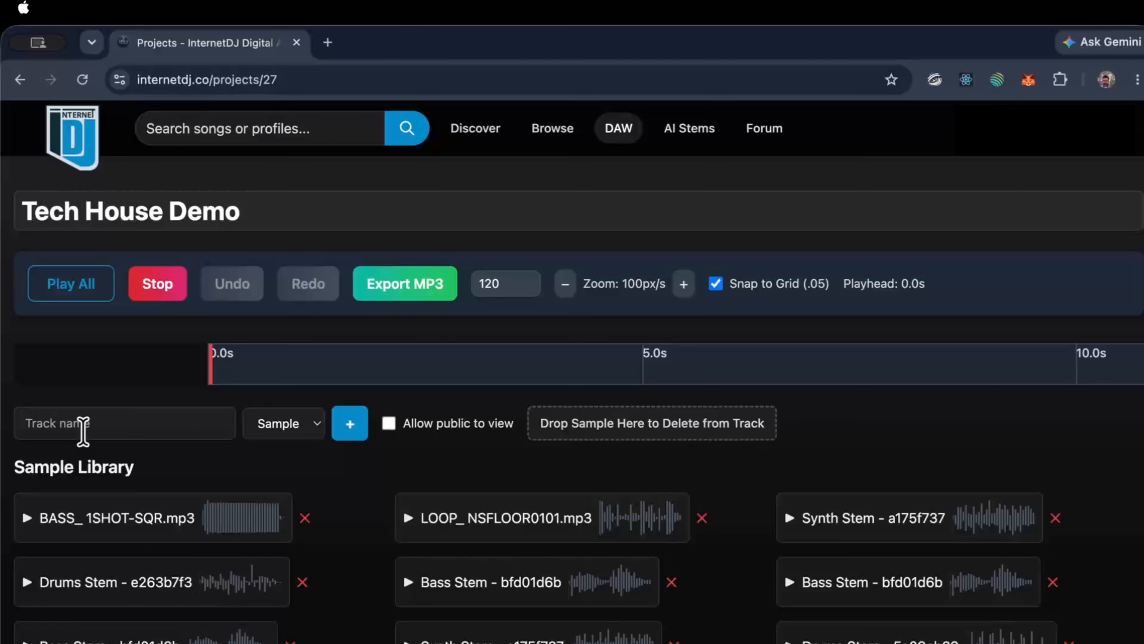
Add a Sample-type track named "Drum" to the project.
{"action": "left_click", "coordinate": [83, 428]}
{"action": "type", "text": "Drum"}
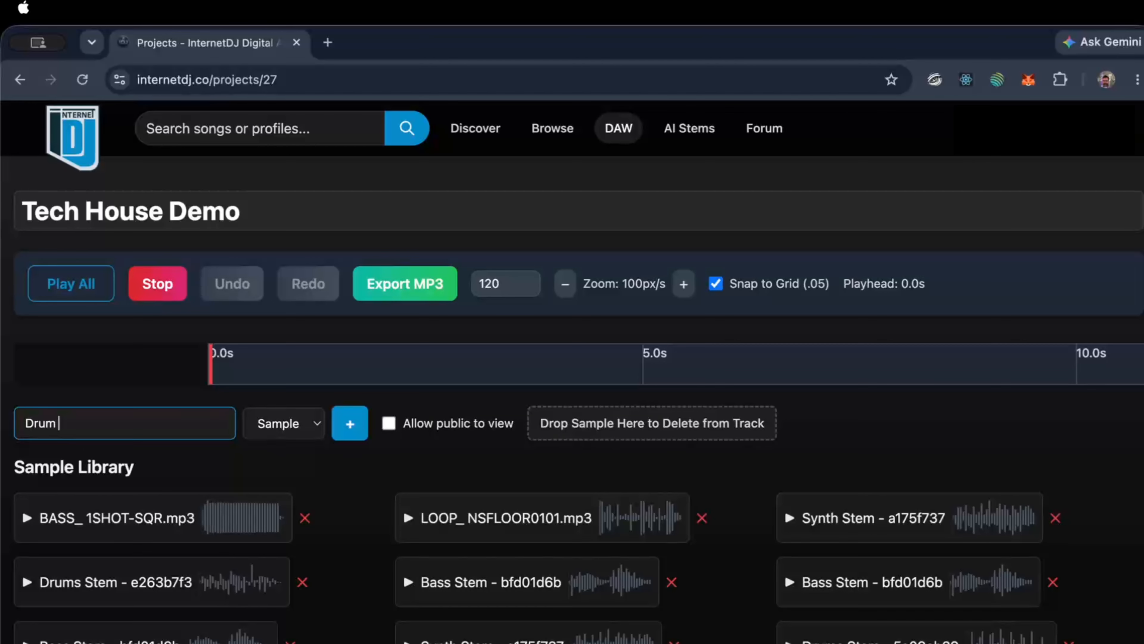
{"action": "left_click", "coordinate": [300, 430]}
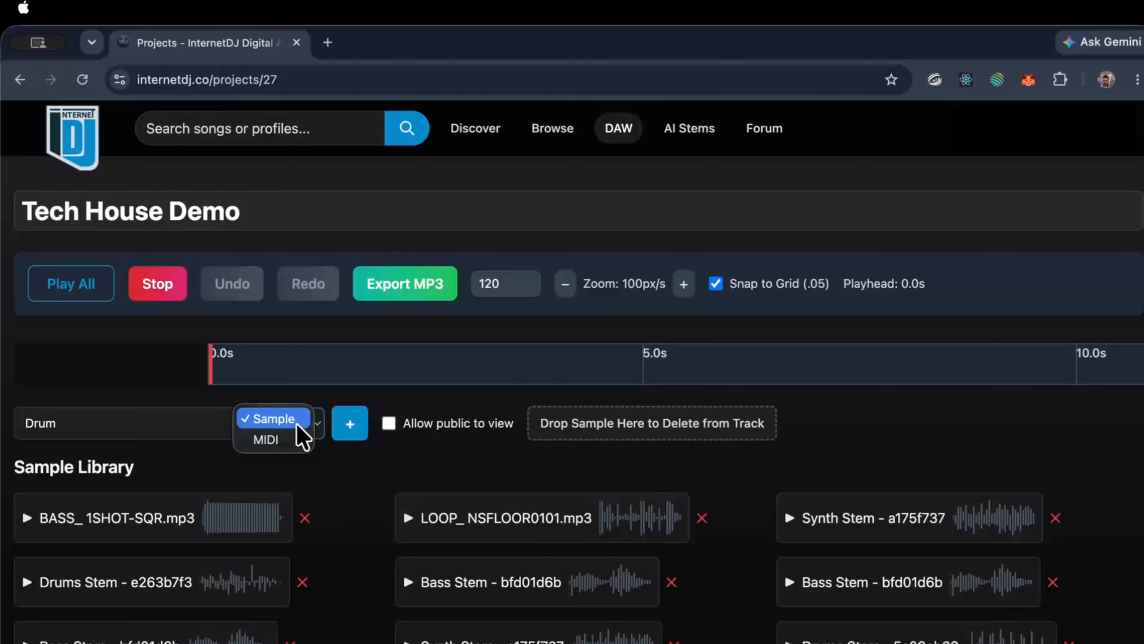
{"action": "left_click", "coordinate": [289, 421]}
{"action": "left_click", "coordinate": [350, 424]}
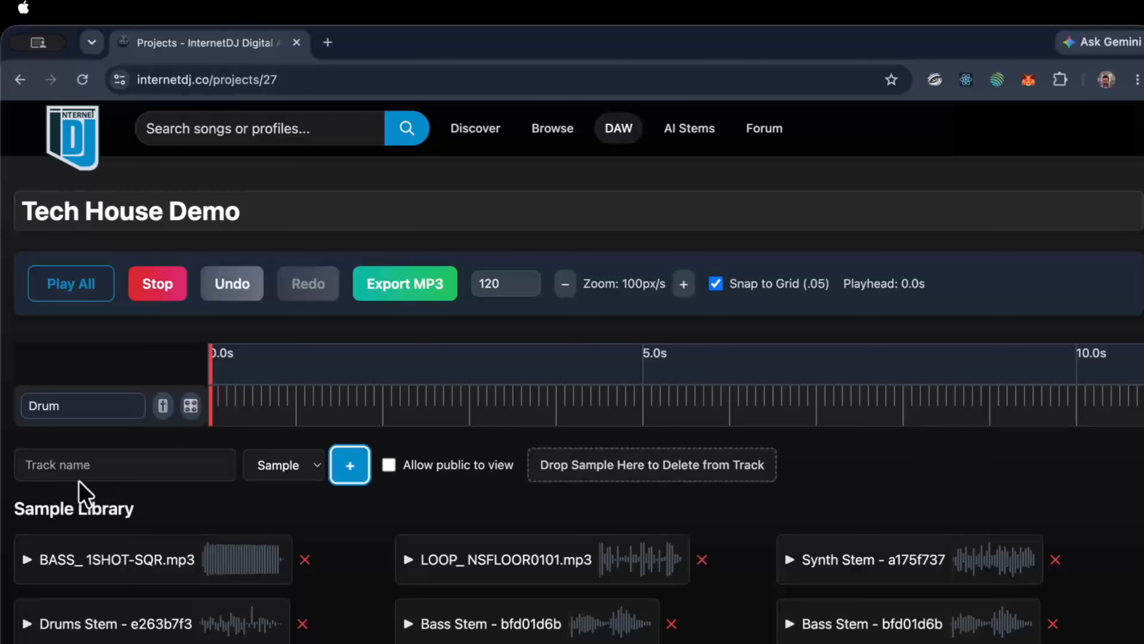
Add two more Sample-type tracks named "Bass" and "Synth".
{"action": "left_click", "coordinate": [79, 464]}
{"action": "type", "text": "Bass"}
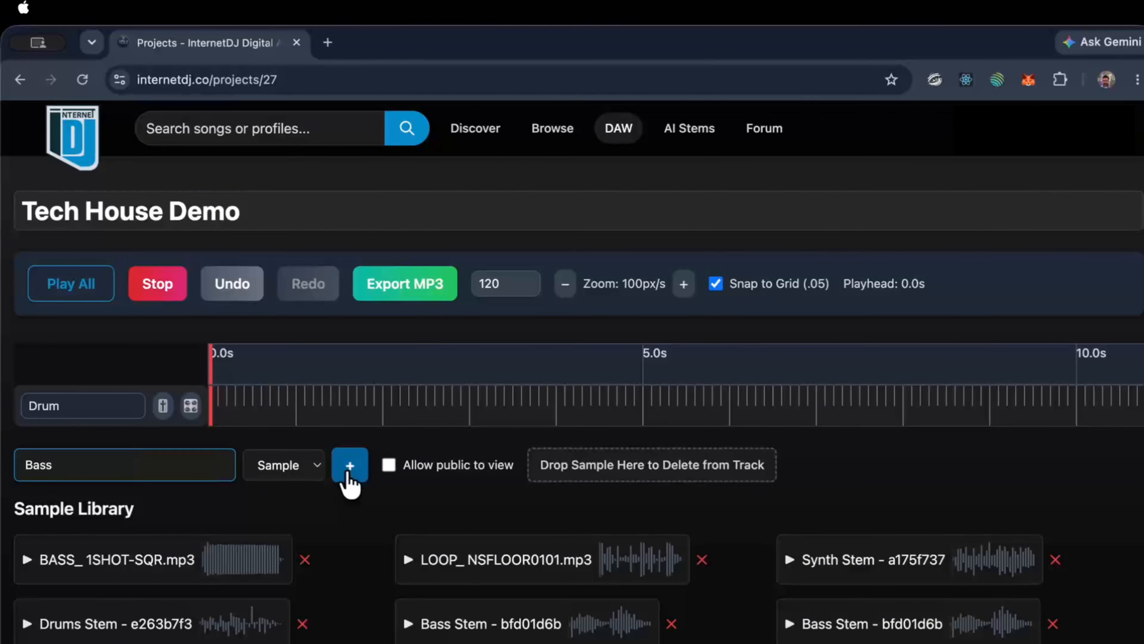
{"action": "left_click", "coordinate": [350, 465]}
{"action": "left_click", "coordinate": [84, 508]}
{"action": "type", "text": "S"}
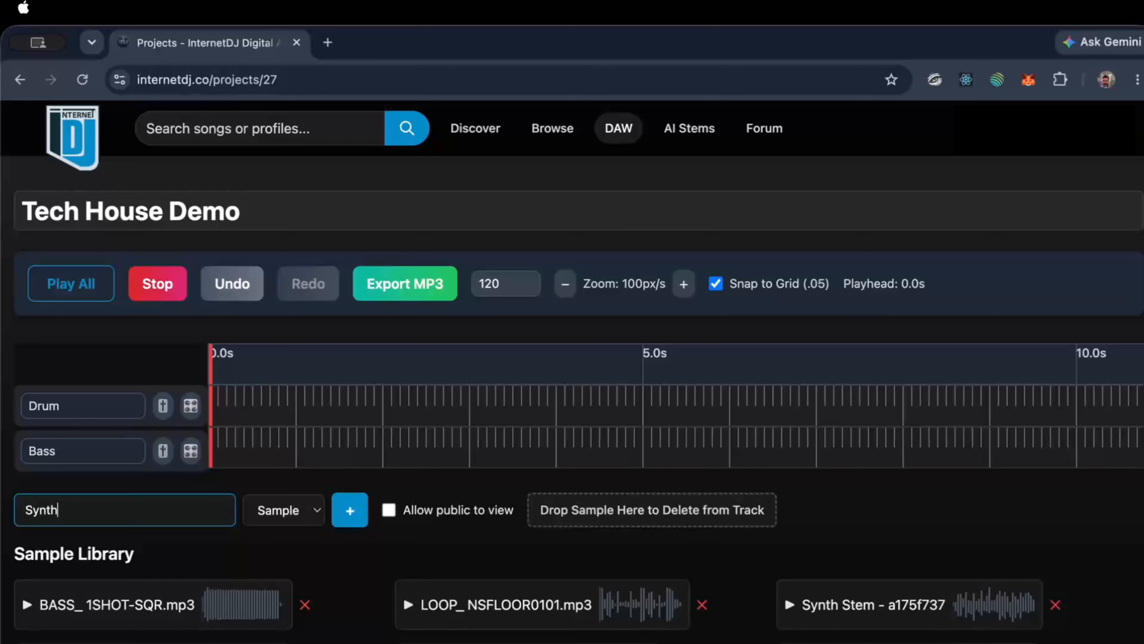
{"action": "type", "text": "ynth"}
{"action": "left_click", "coordinate": [349, 509]}
Place a drums, a bass and a synth stem on their matching tracks starting at about 1 s, and play back all tracks.
{"action": "scroll", "coordinate": [365, 631], "scroll_direction": "down", "scroll_amount": 5}
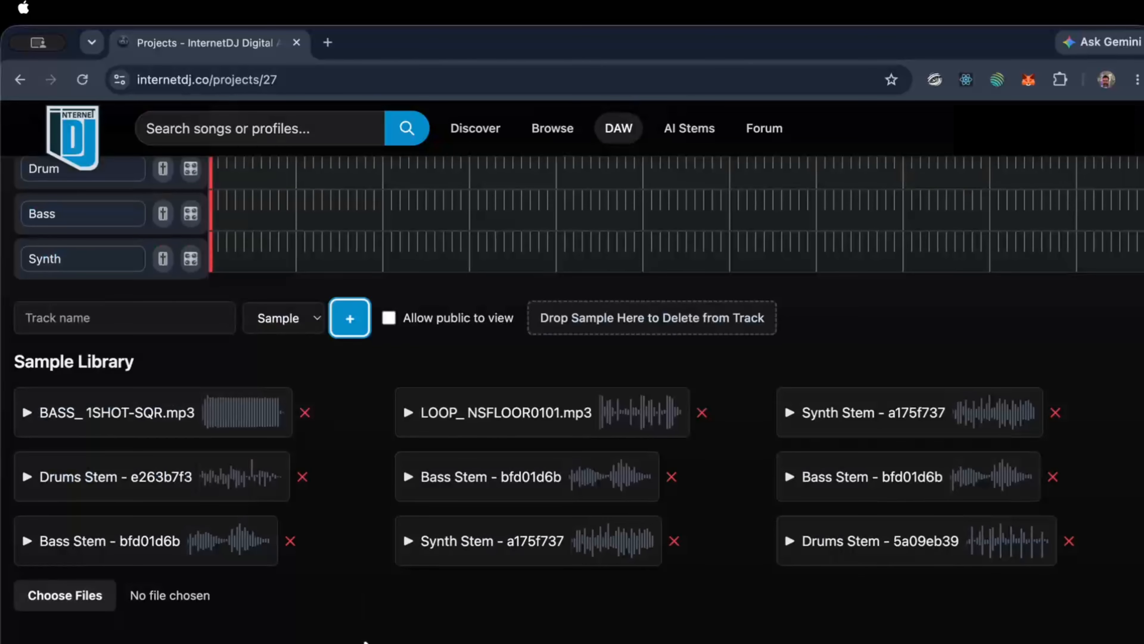
{"action": "scroll", "coordinate": [365, 631], "scroll_direction": "up", "scroll_amount": 3}
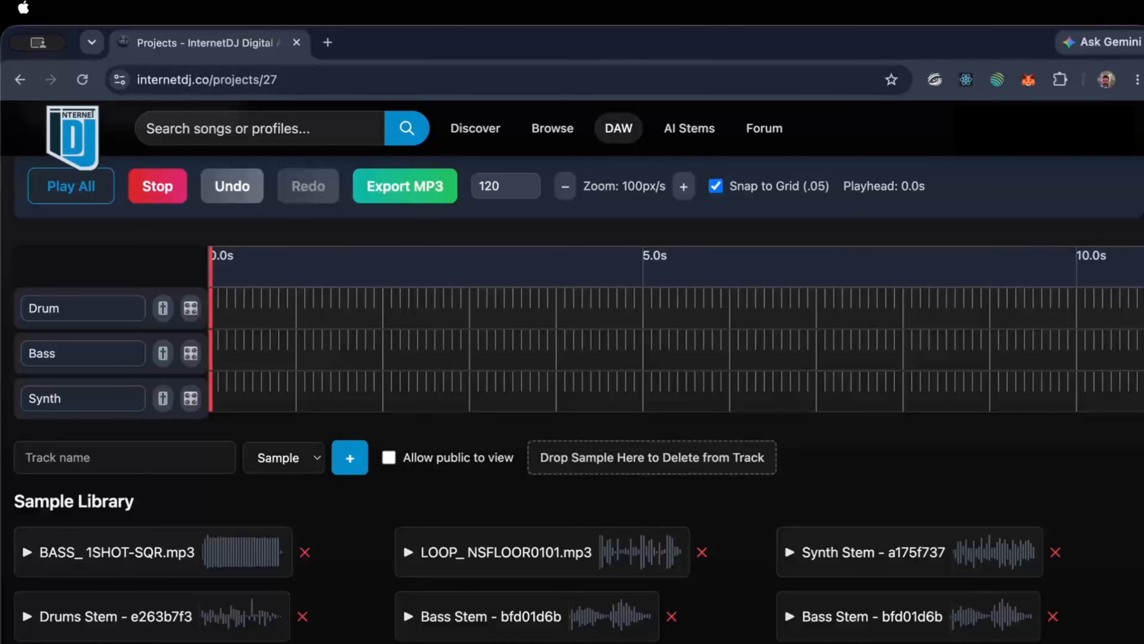
{"action": "left_click_drag", "start_coordinate": [72, 640], "coordinate": [348, 314]}
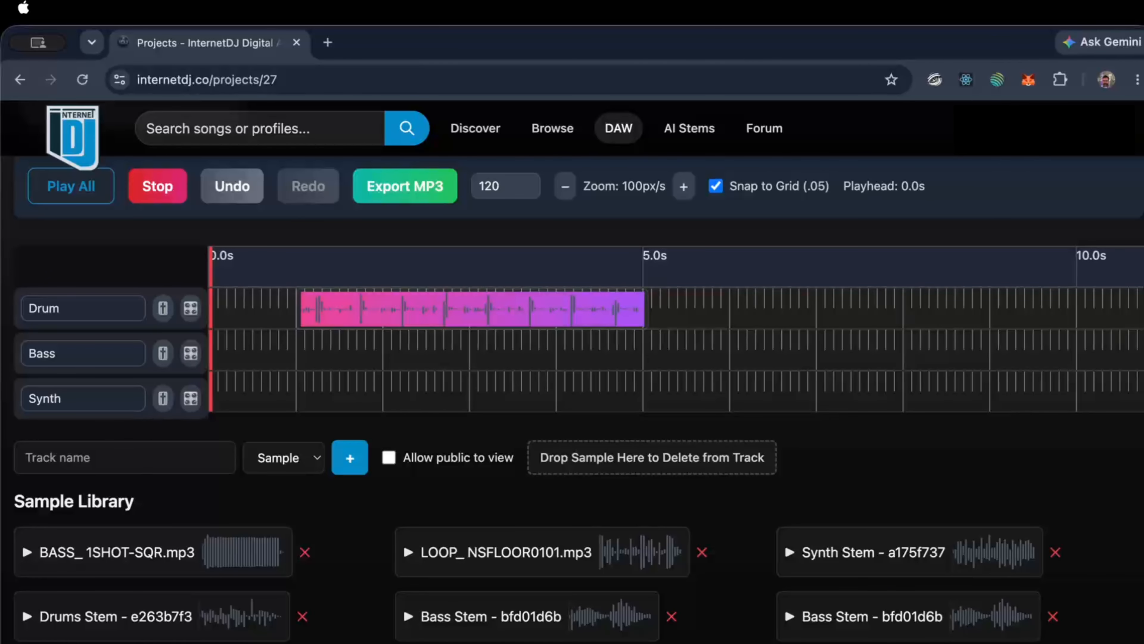
{"action": "left_click_drag", "start_coordinate": [553, 616], "coordinate": [448, 356]}
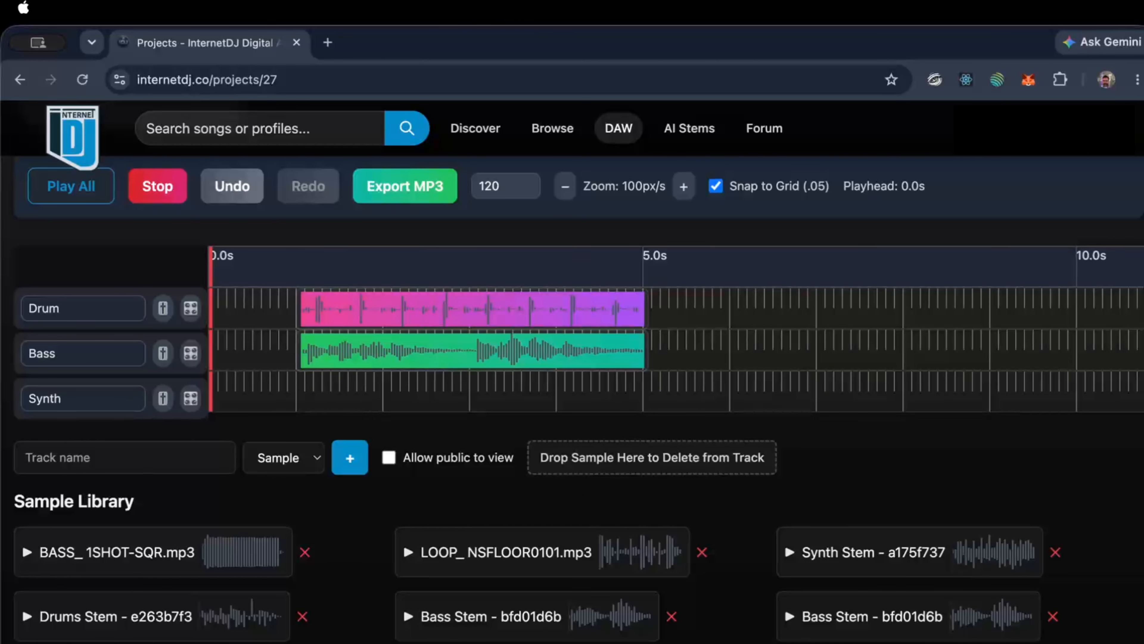
{"action": "left_click_drag", "start_coordinate": [874, 551], "coordinate": [395, 404]}
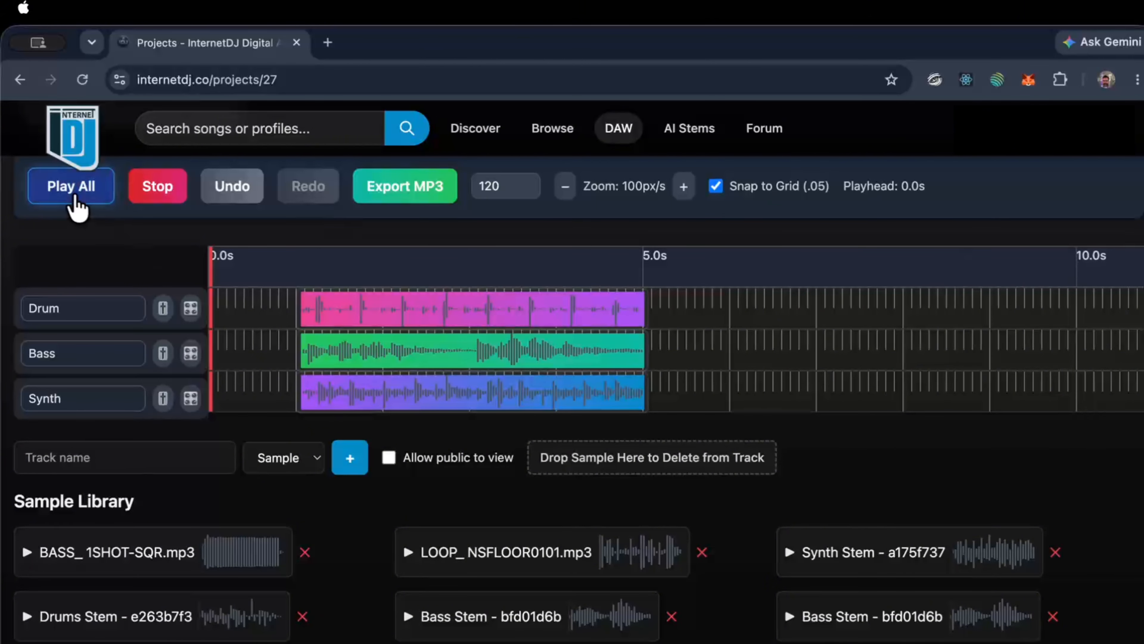
{"action": "scroll", "coordinate": [75, 230], "scroll_direction": "up", "scroll_amount": 2}
{"action": "left_click", "coordinate": [61, 228]}
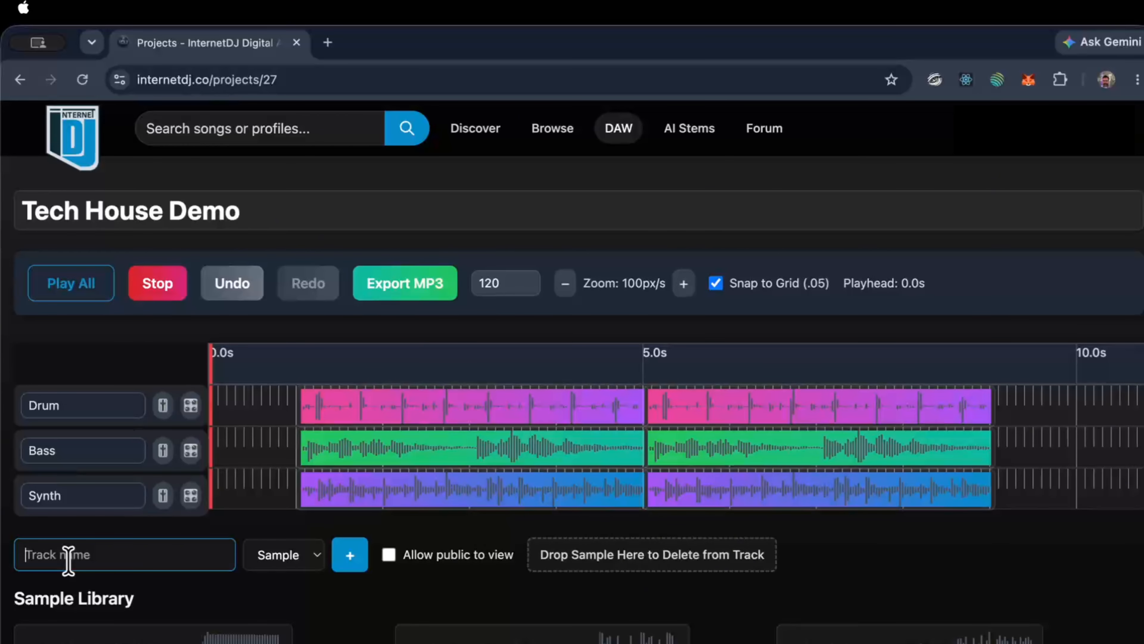
Inspect the Drum track's volume settings and its available effects, closing both without saving.
{"action": "left_click", "coordinate": [163, 403]}
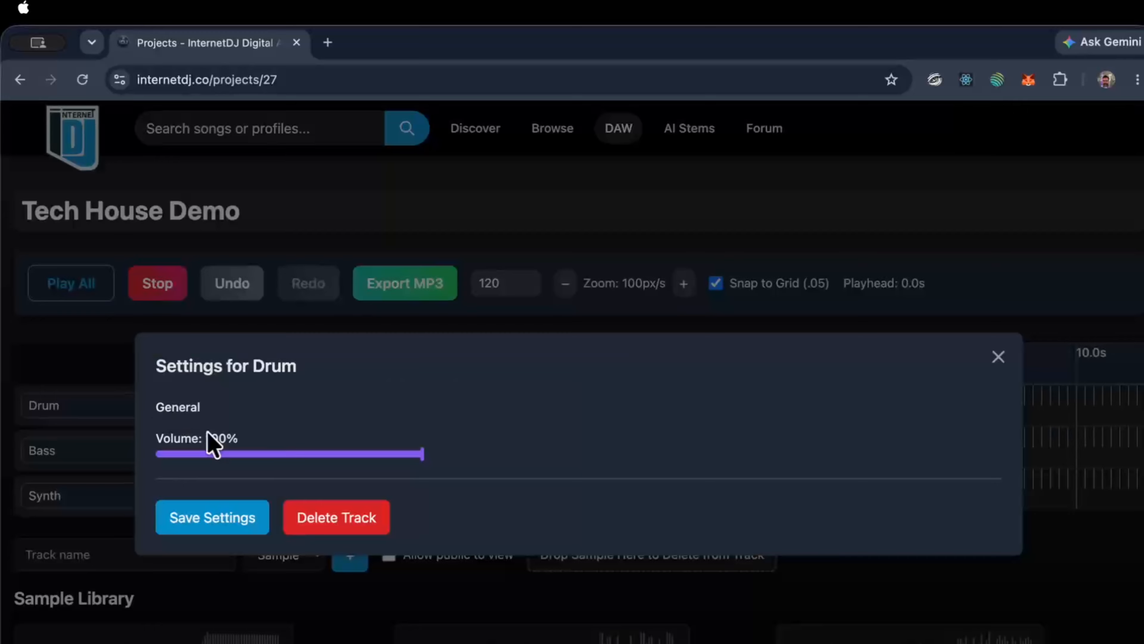
{"action": "left_click", "coordinate": [997, 358]}
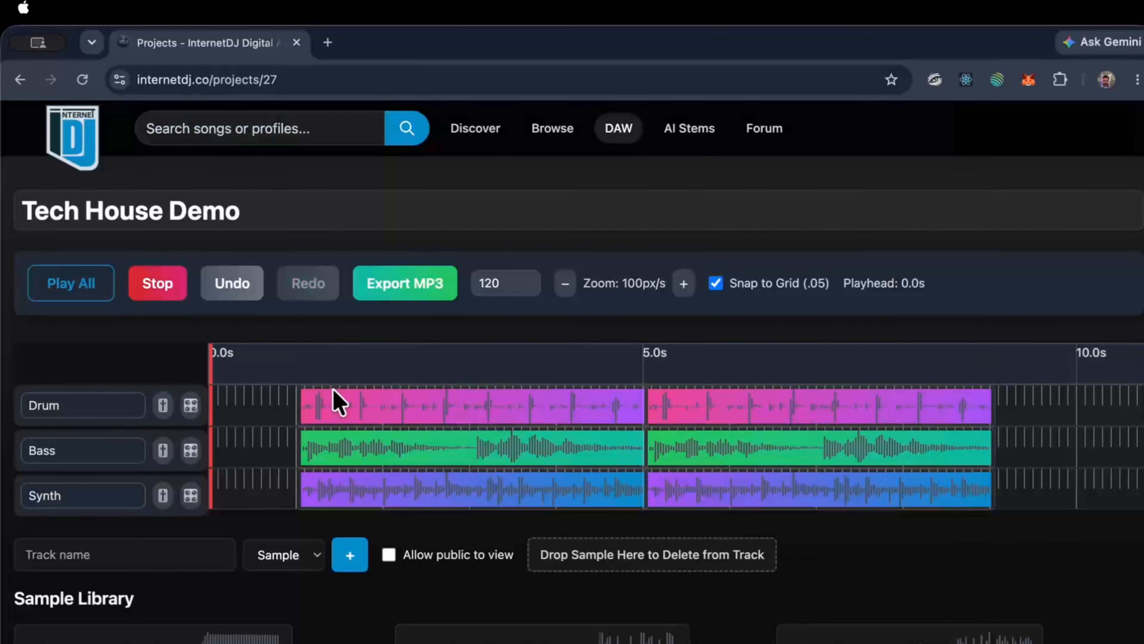
{"action": "left_click", "coordinate": [190, 404]}
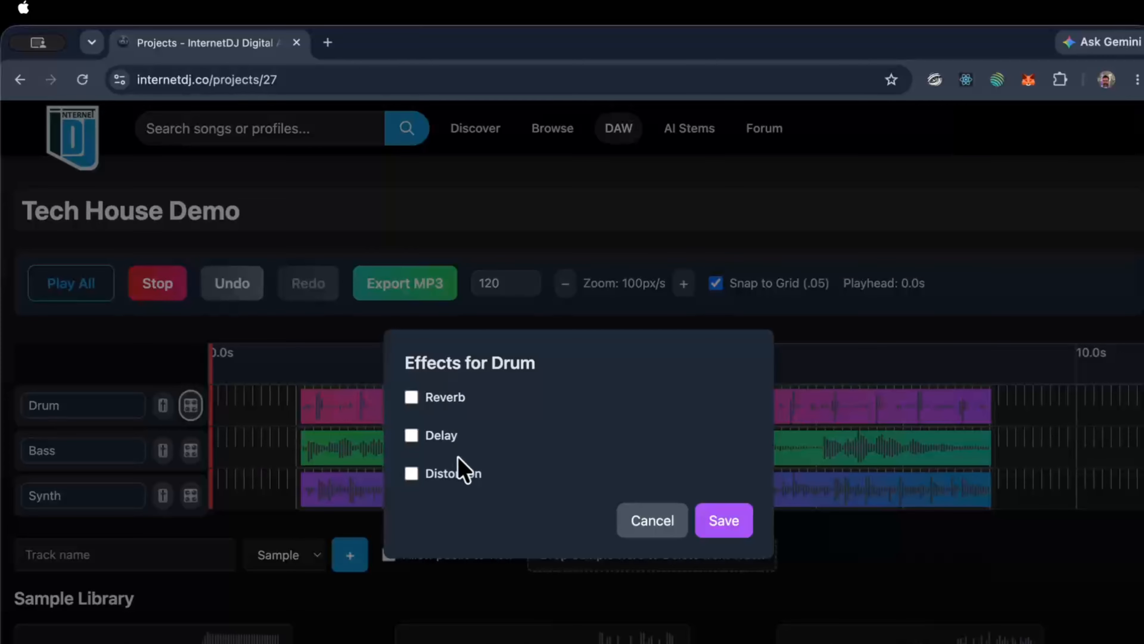
{"action": "left_click", "coordinate": [660, 526]}
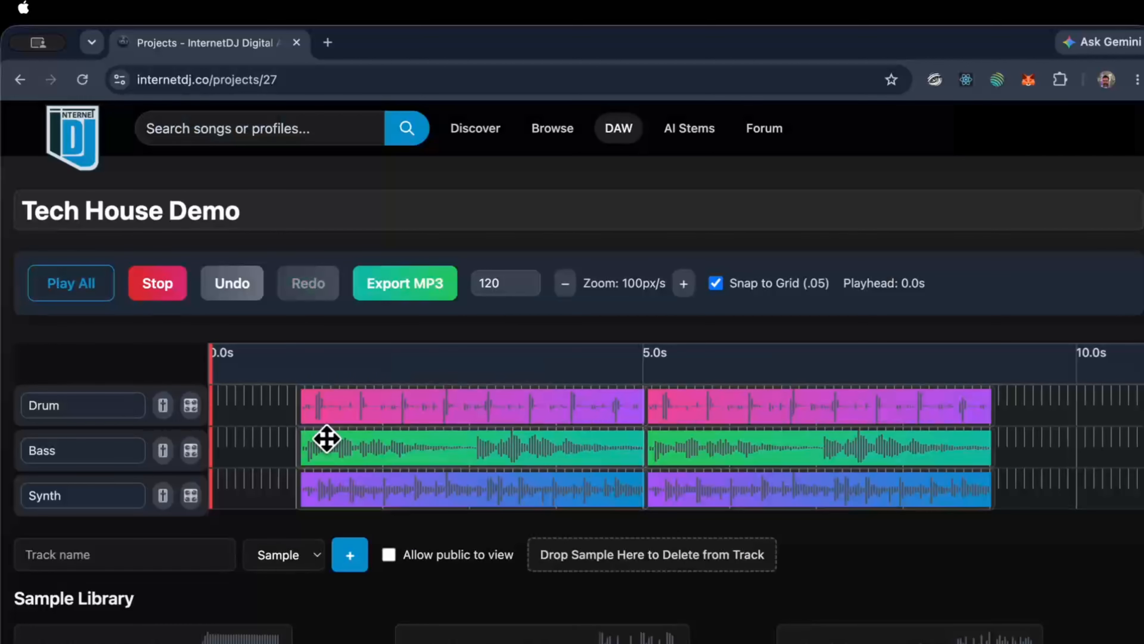
Add a MIDI track named "Piano" and expand its piano roll.
{"action": "left_click", "coordinate": [149, 559]}
{"action": "type", "text": "iano"}
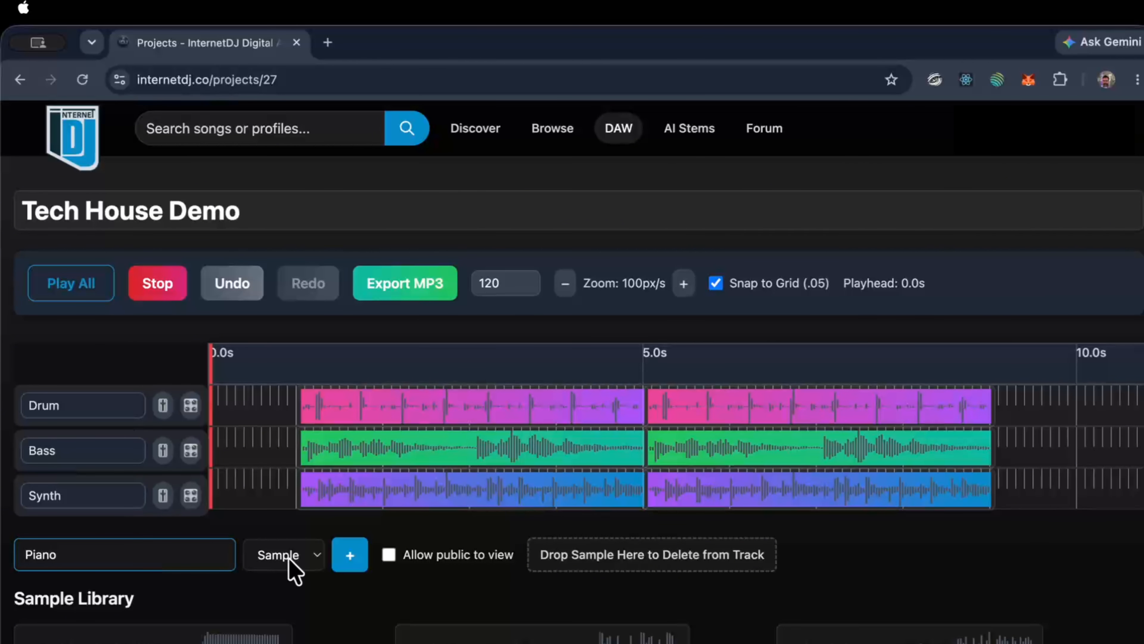
{"action": "left_click", "coordinate": [293, 570]}
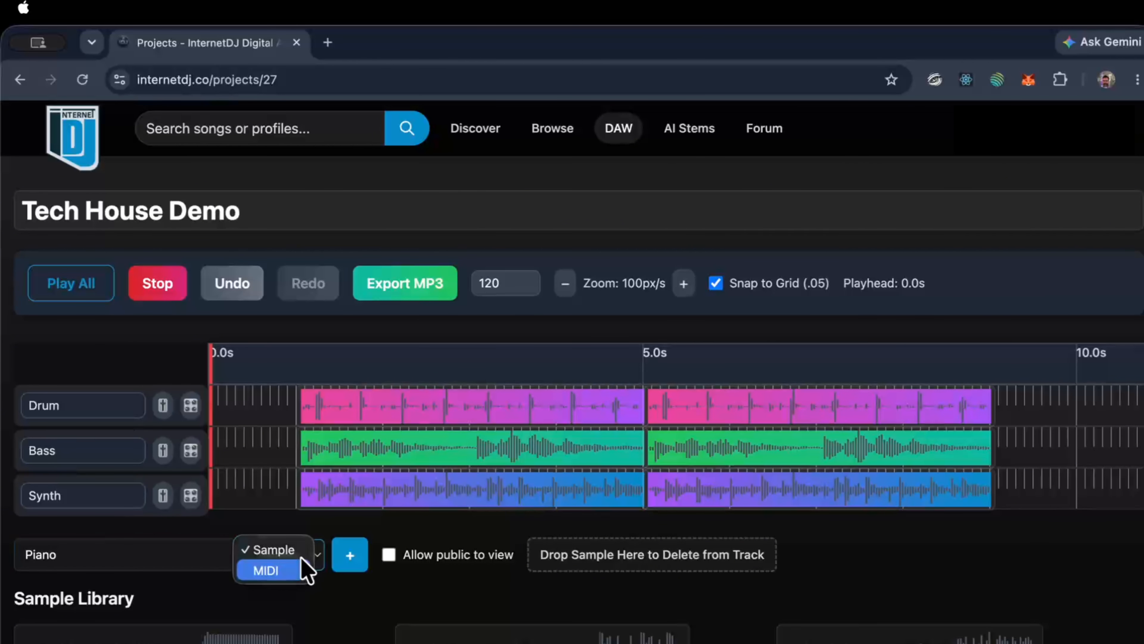
{"action": "left_click", "coordinate": [296, 578]}
{"action": "left_click", "coordinate": [351, 557]}
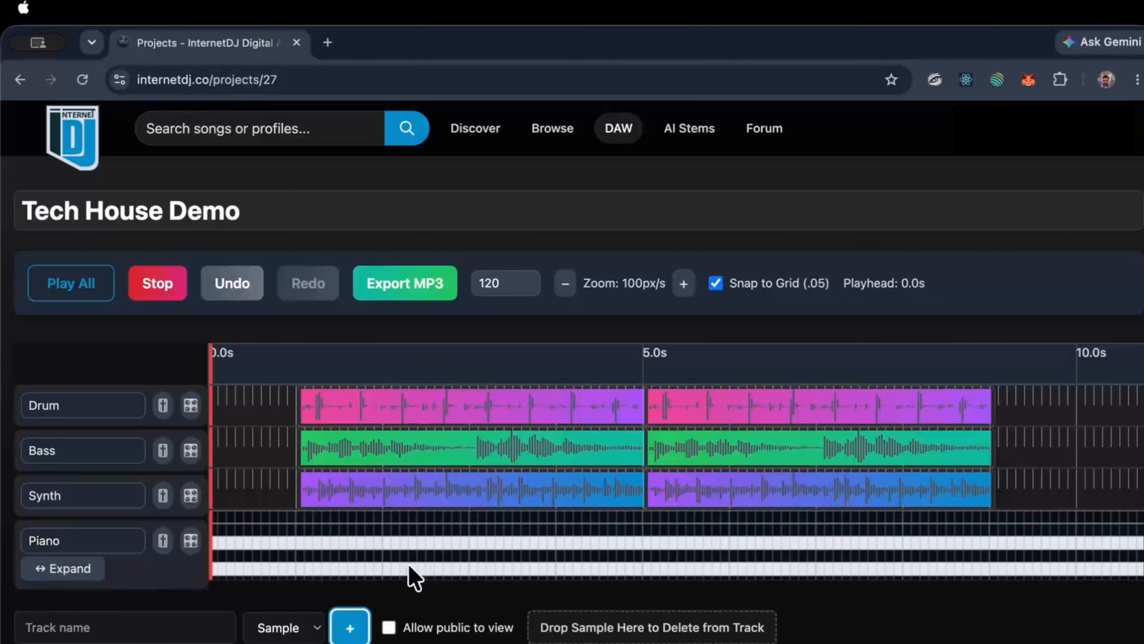
{"action": "left_click", "coordinate": [69, 569]}
{"action": "scroll", "coordinate": [549, 633], "scroll_direction": "down", "scroll_amount": 2}
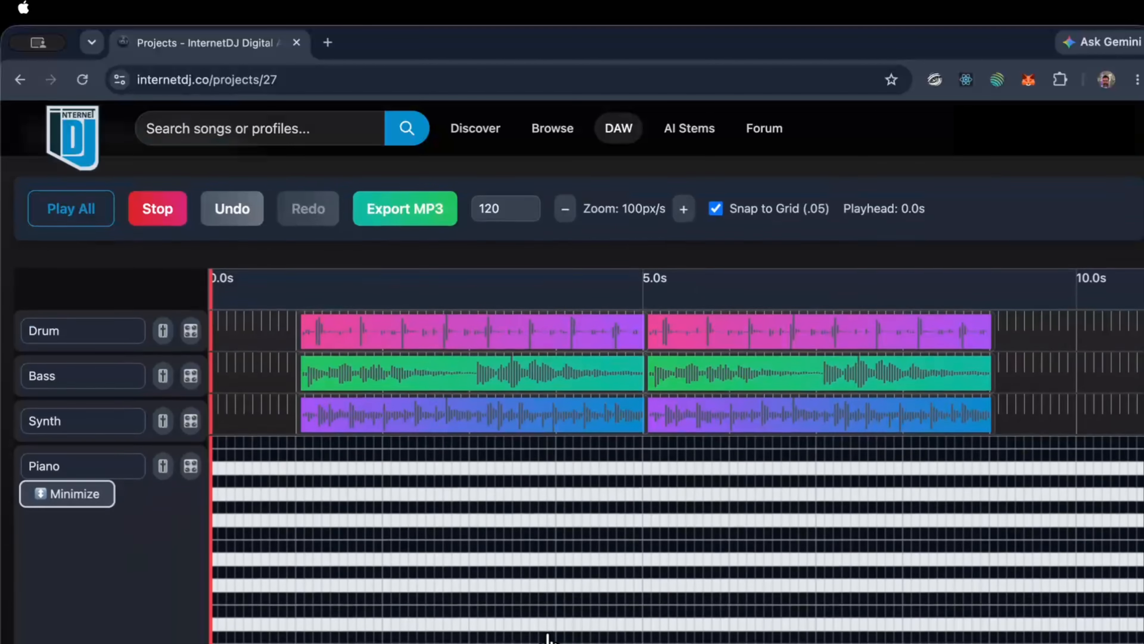
Check the instrument types offered in the Piano track's settings and sound a test note with Piano (Synth).
{"action": "scroll", "coordinate": [549, 633], "scroll_direction": "up", "scroll_amount": 2}
{"action": "left_click", "coordinate": [163, 540]}
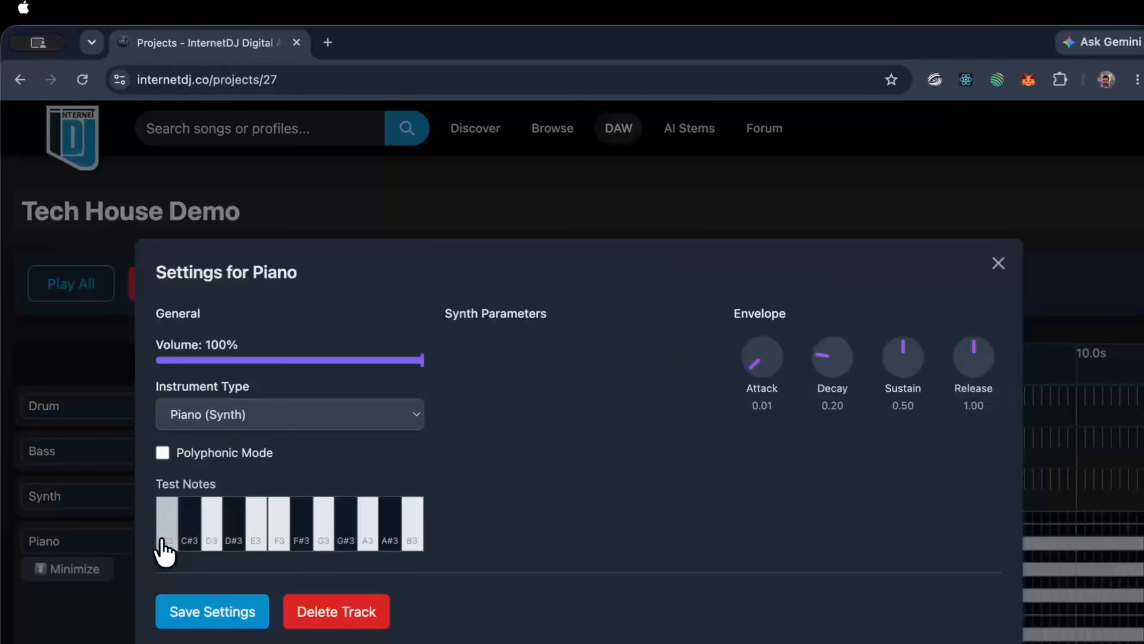
{"action": "left_click", "coordinate": [314, 417]}
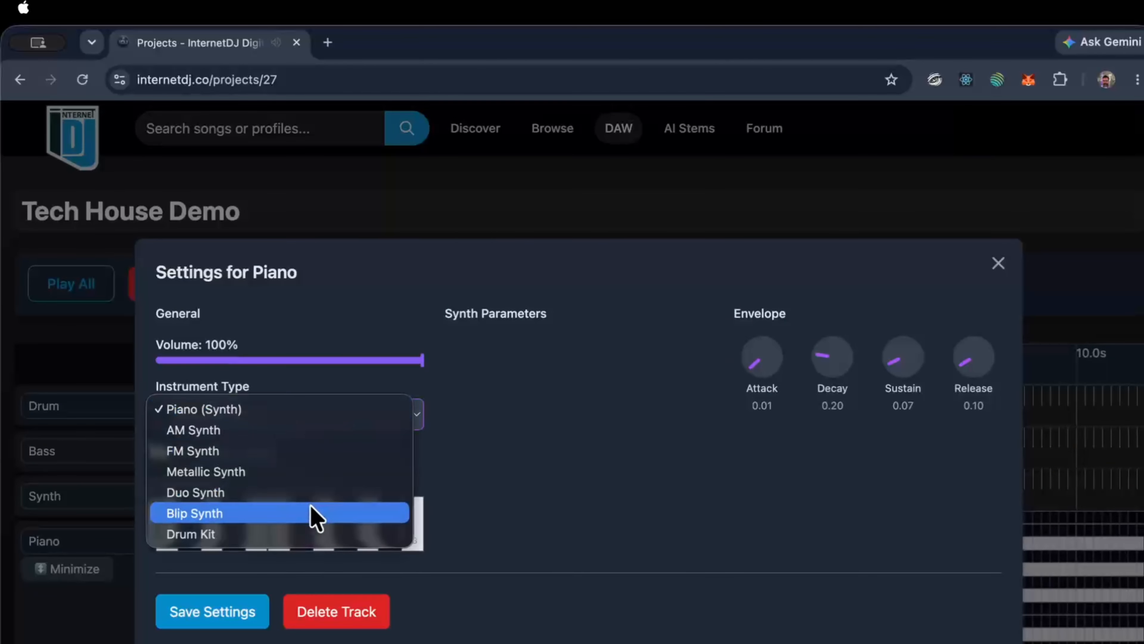
{"action": "left_click", "coordinate": [595, 519]}
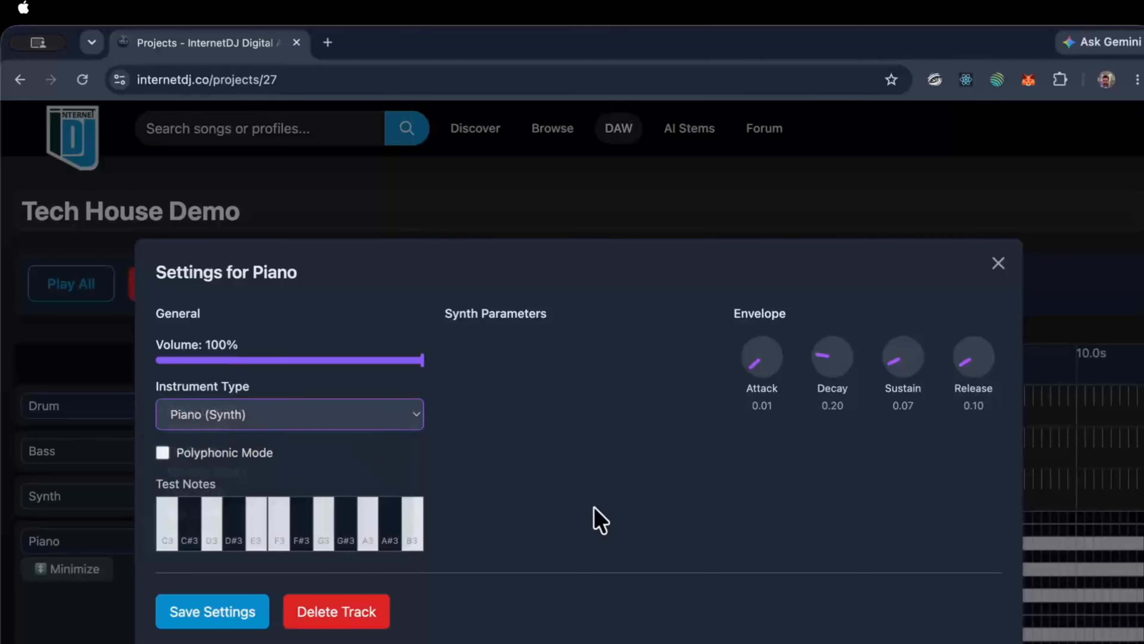
{"action": "left_click", "coordinate": [206, 525]}
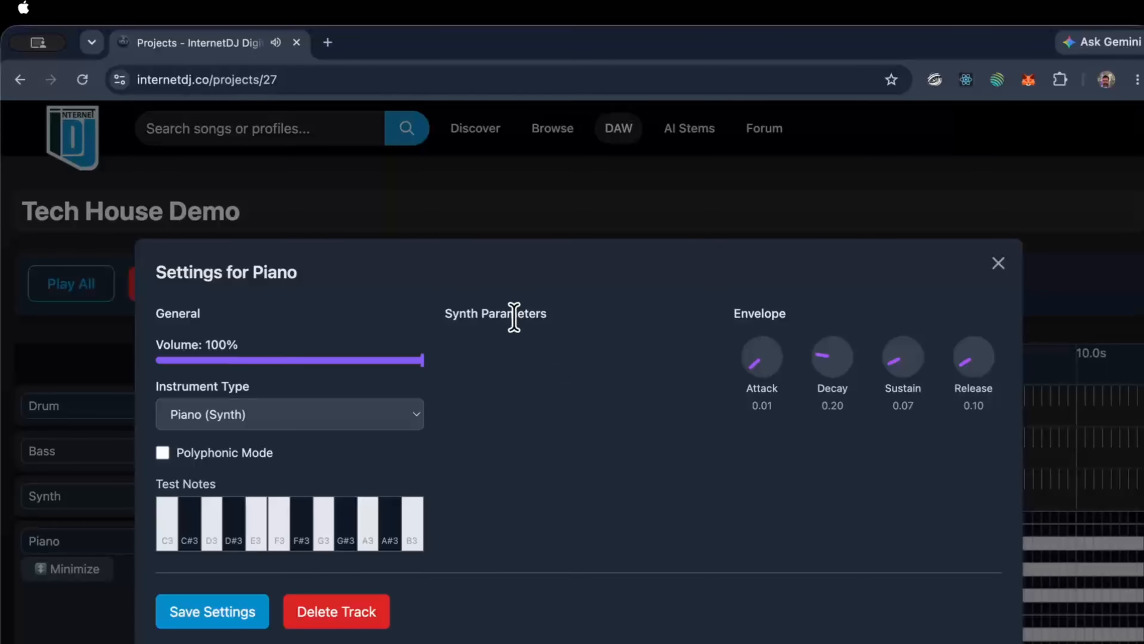
Switch the Piano track's instrument type to AM Synth and close its settings without saving.
{"action": "left_click", "coordinate": [391, 413]}
{"action": "left_click", "coordinate": [383, 430]}
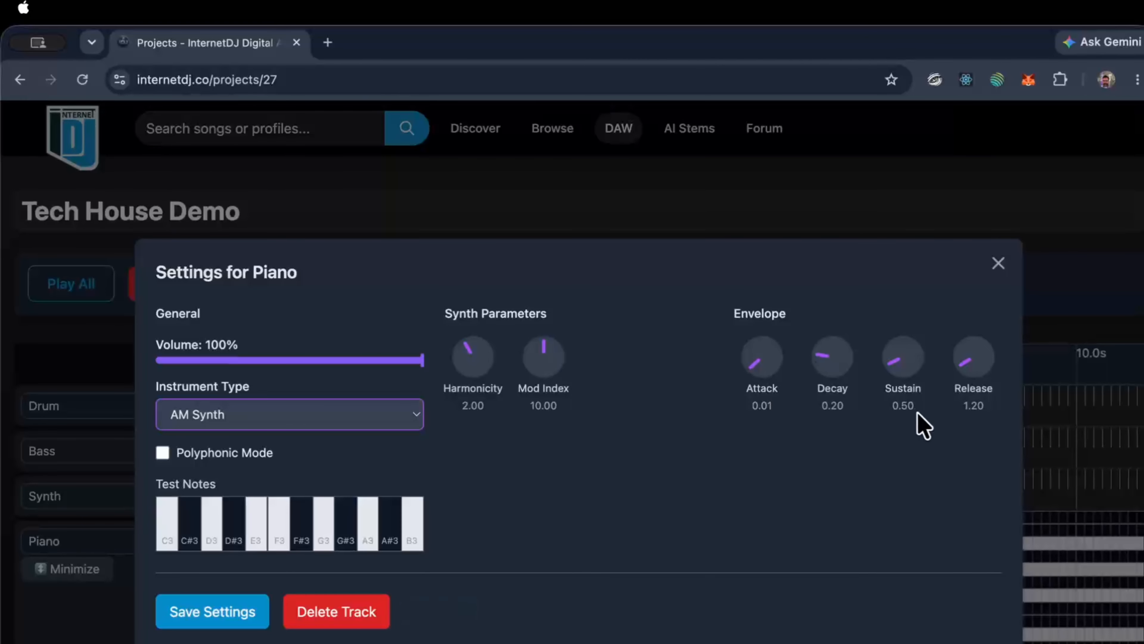
{"action": "left_click", "coordinate": [999, 263]}
Look over the Piano track's expanded piano roll and collapse it again.
{"action": "scroll", "coordinate": [562, 626], "scroll_direction": "down", "scroll_amount": 5}
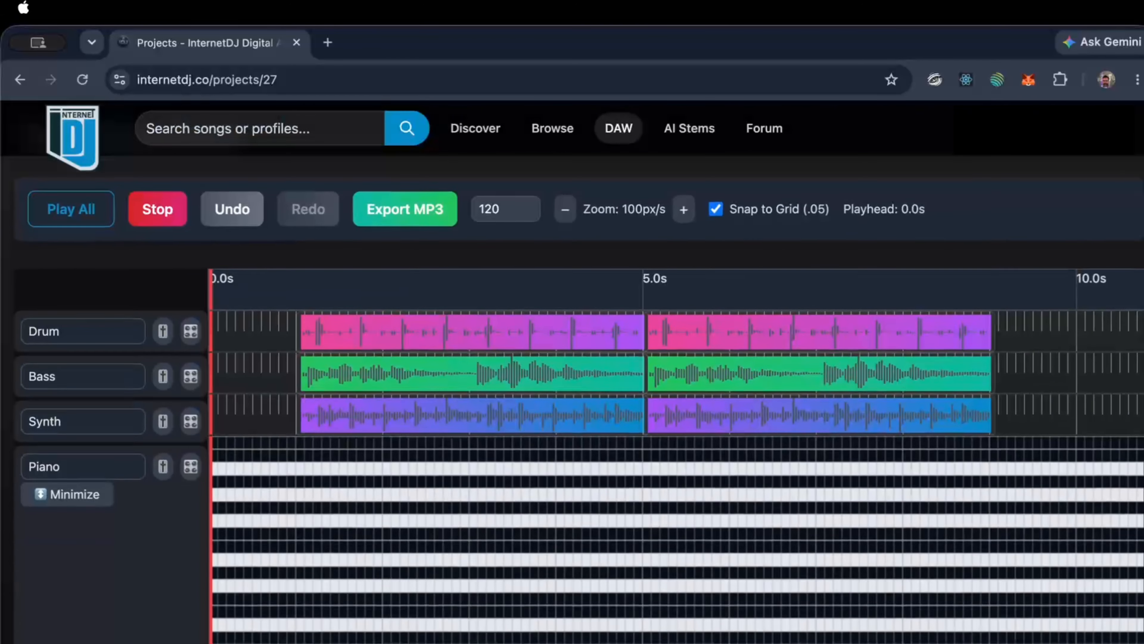
{"action": "scroll", "coordinate": [562, 626], "scroll_direction": "down", "scroll_amount": 2}
{"action": "scroll", "coordinate": [562, 626], "scroll_direction": "up", "scroll_amount": 7}
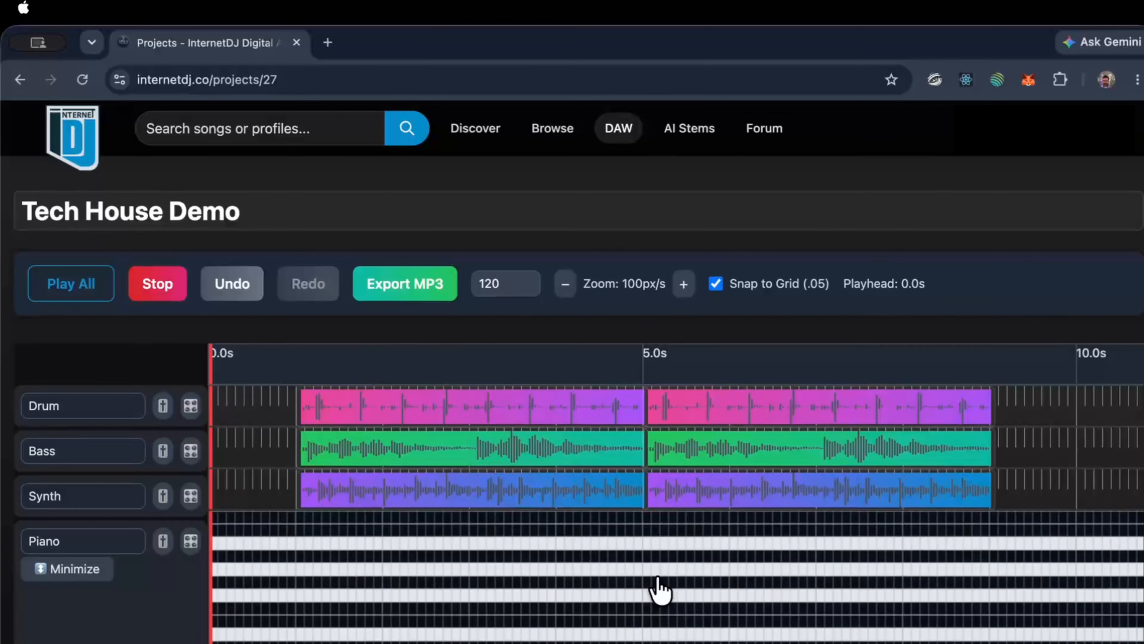
{"action": "scroll", "coordinate": [658, 589], "scroll_direction": "down", "scroll_amount": 2}
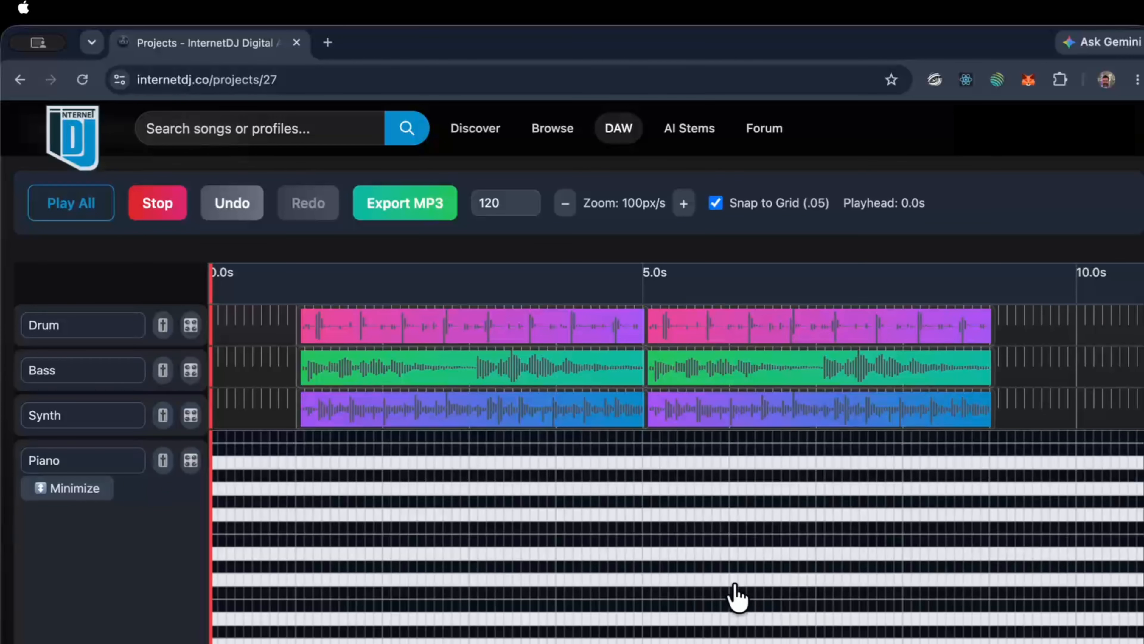
{"action": "left_click", "coordinate": [88, 494]}
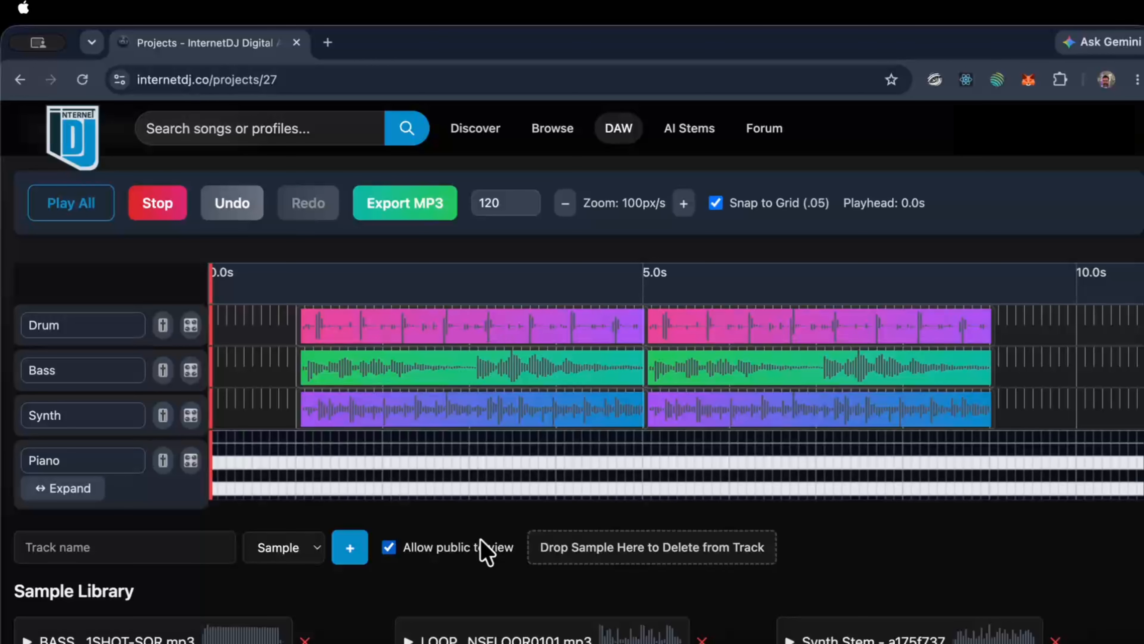
Return to the site's home page and look over the music from followed artists.
{"action": "scroll", "coordinate": [486, 550], "scroll_direction": "up", "scroll_amount": 2}
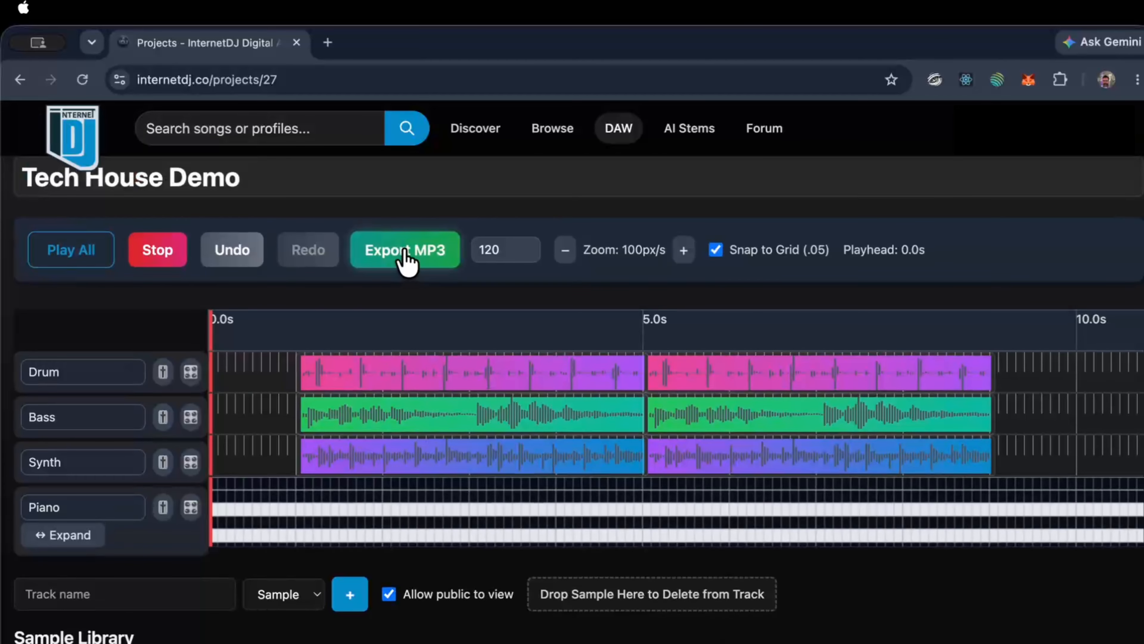
{"action": "scroll", "coordinate": [352, 306], "scroll_direction": "up", "scroll_amount": 1}
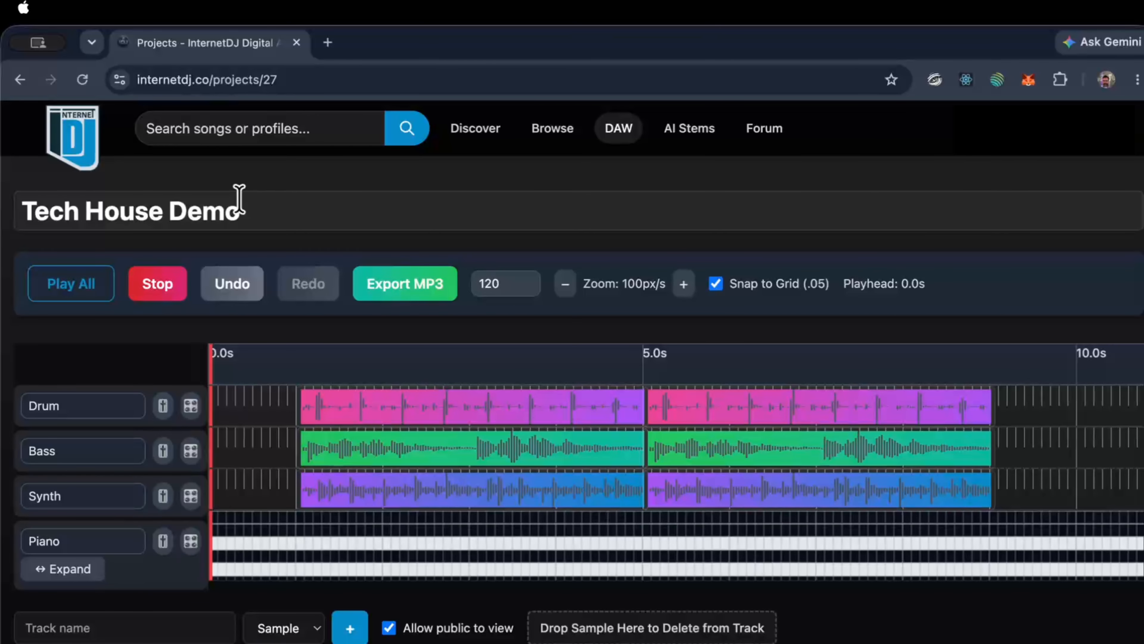
{"action": "left_click", "coordinate": [80, 148]}
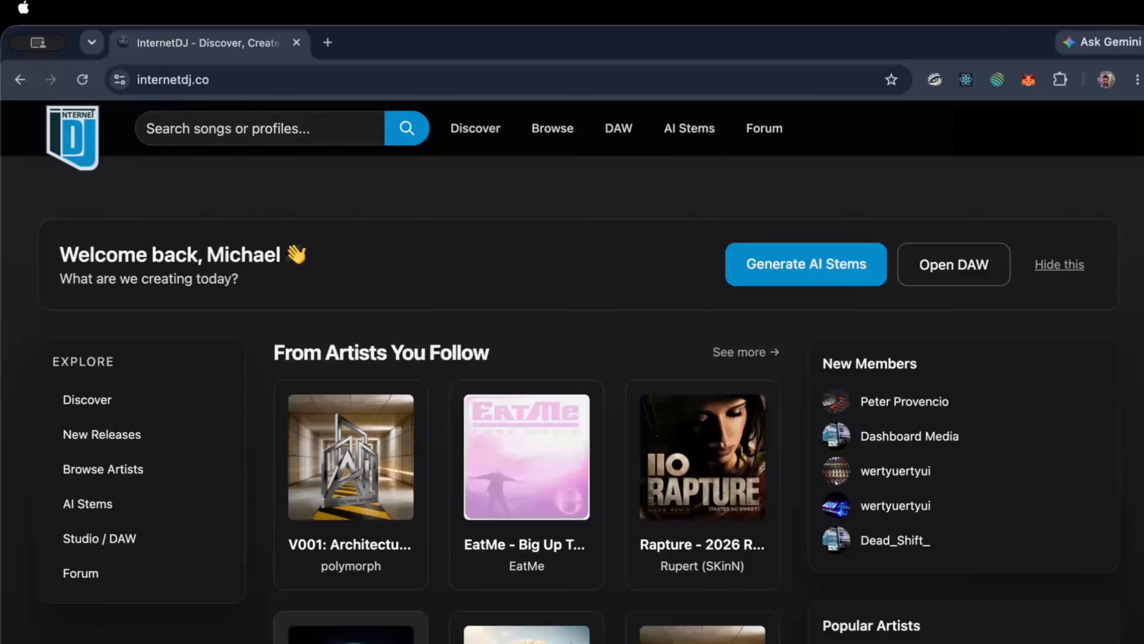
{"action": "scroll", "coordinate": [572, 360], "scroll_direction": "down", "scroll_amount": 2}
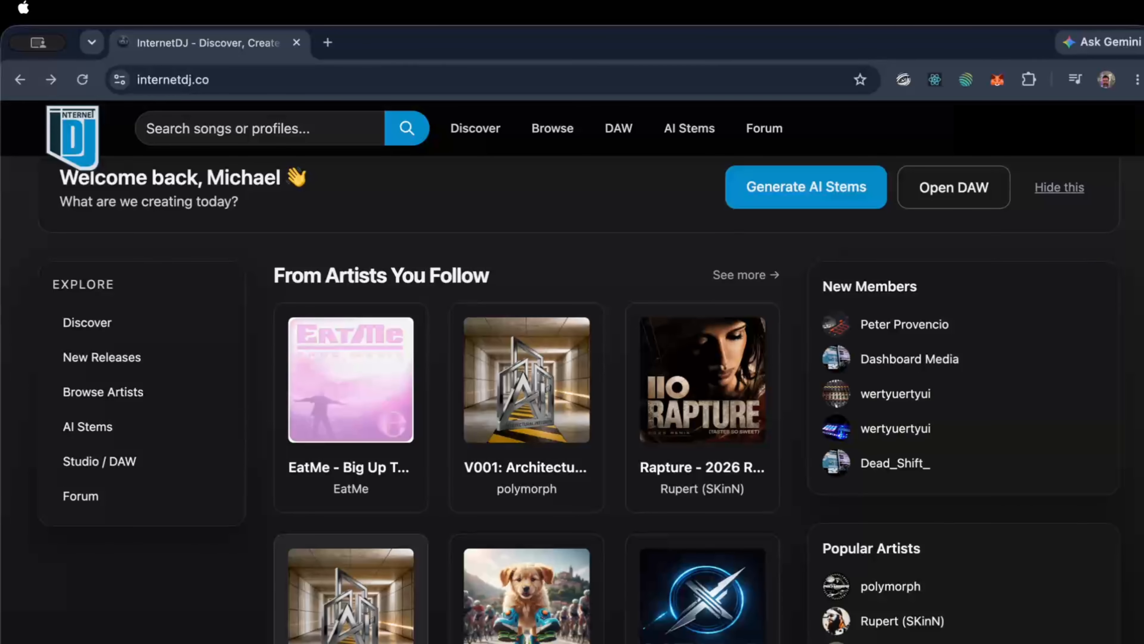
Play the song V001: Architectural Integrity Edit V from its page and look over the description and comment section.
{"action": "left_click", "coordinate": [351, 595]}
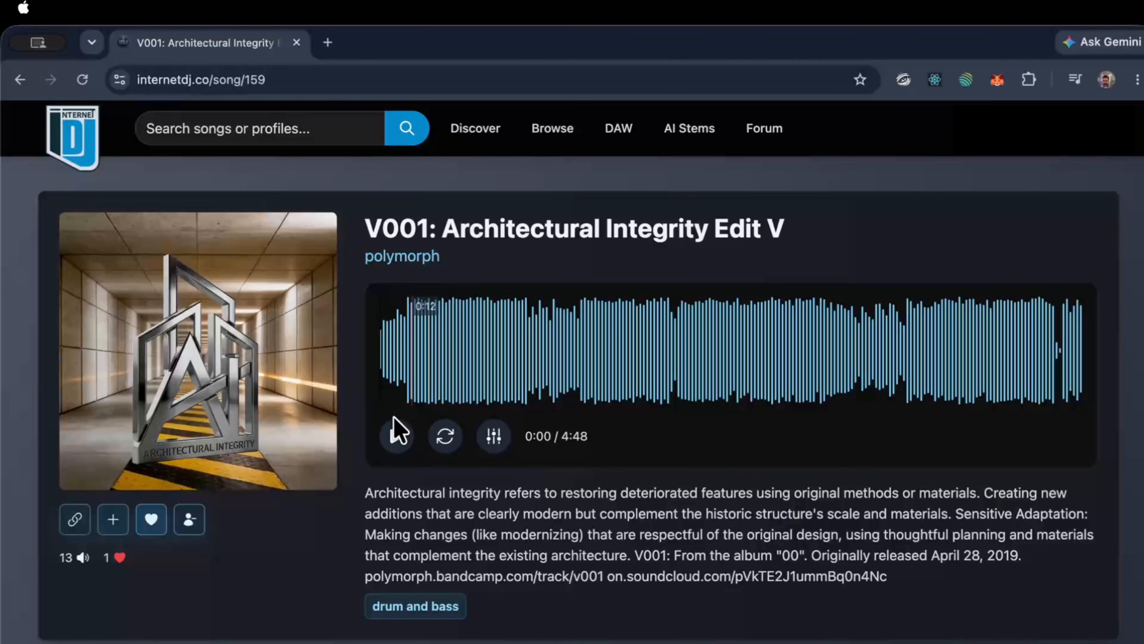
{"action": "left_click", "coordinate": [397, 436]}
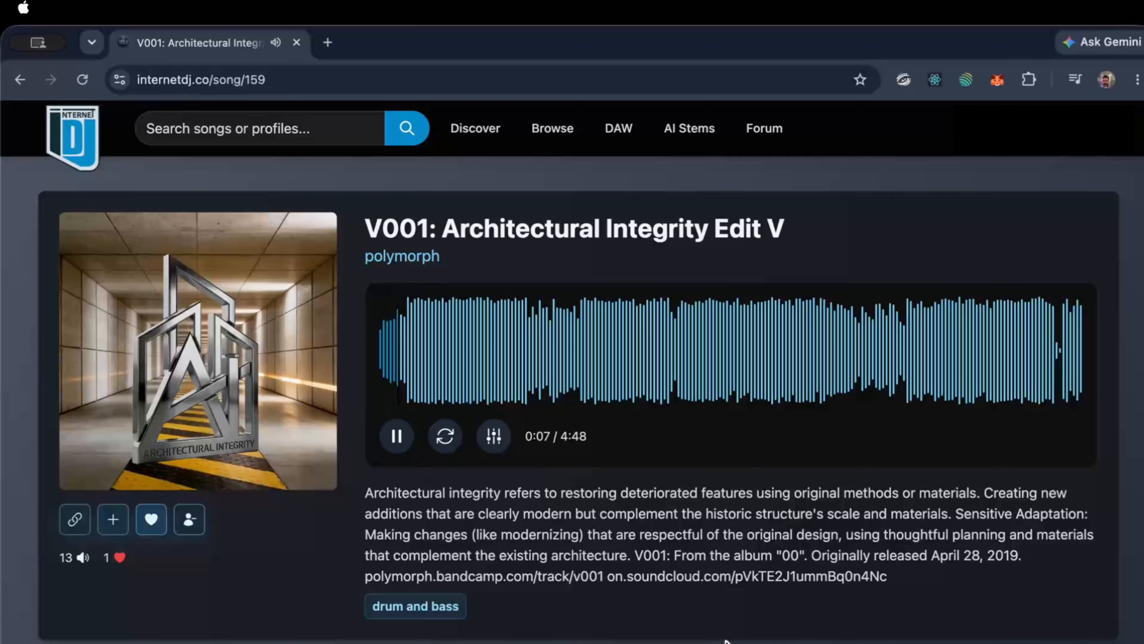
{"action": "scroll", "coordinate": [726, 640], "scroll_direction": "down", "scroll_amount": 6}
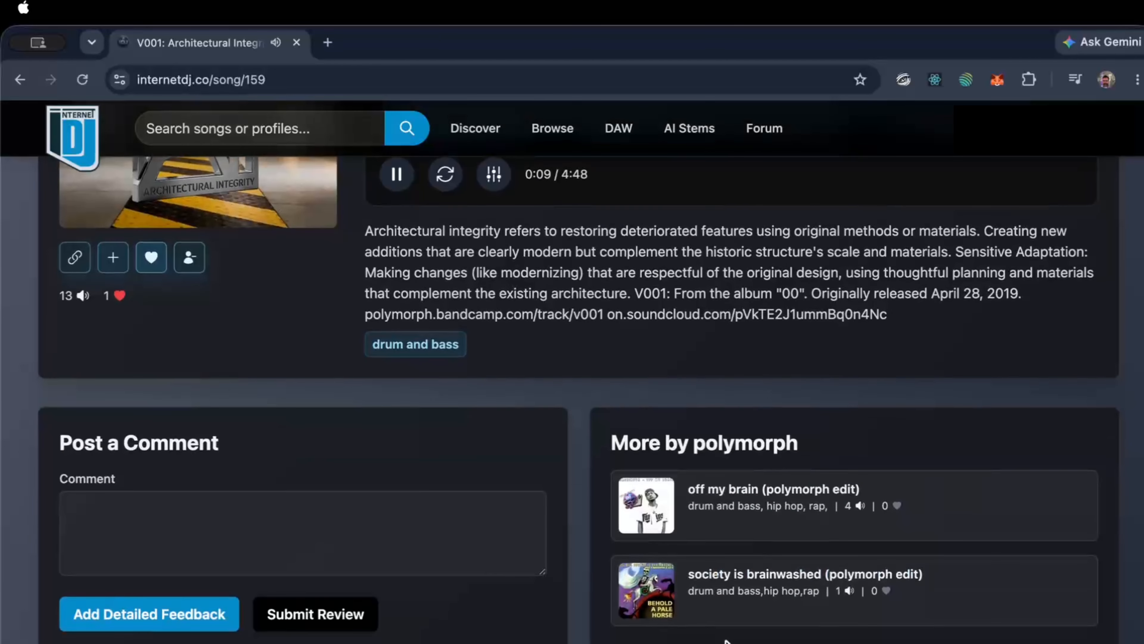
{"action": "scroll", "coordinate": [726, 640], "scroll_direction": "up", "scroll_amount": 2}
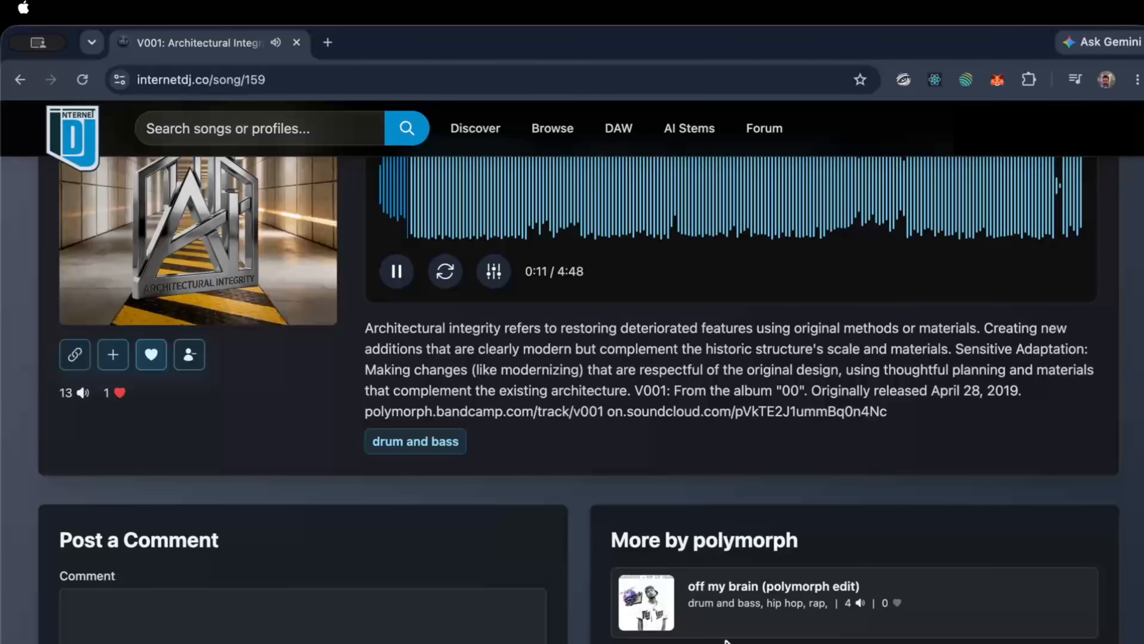
{"action": "scroll", "coordinate": [726, 640], "scroll_direction": "up", "scroll_amount": 4}
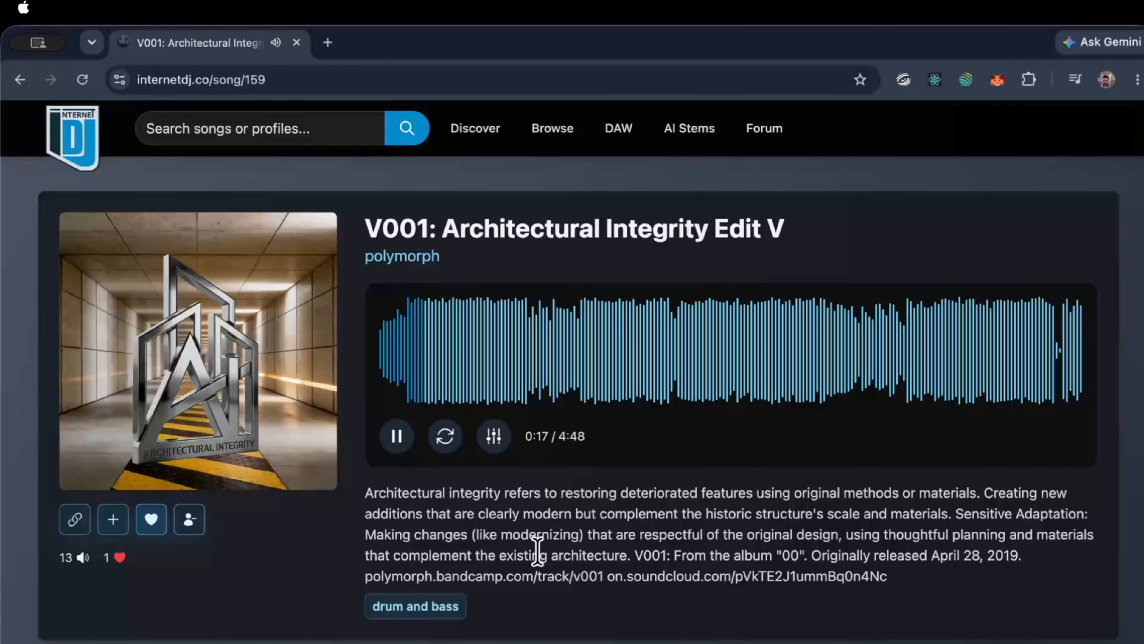
Reset all bands of the song player's equalizer to 0.0 dB and close the equalizer without saving the settings.
{"action": "left_click", "coordinate": [498, 442]}
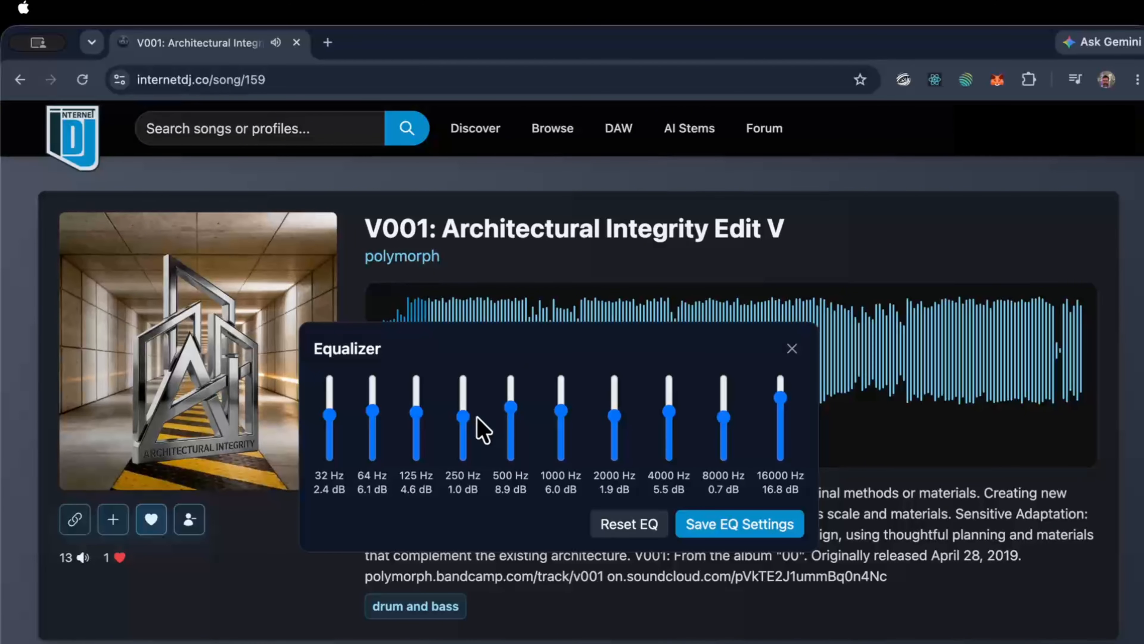
{"action": "left_click", "coordinate": [631, 525]}
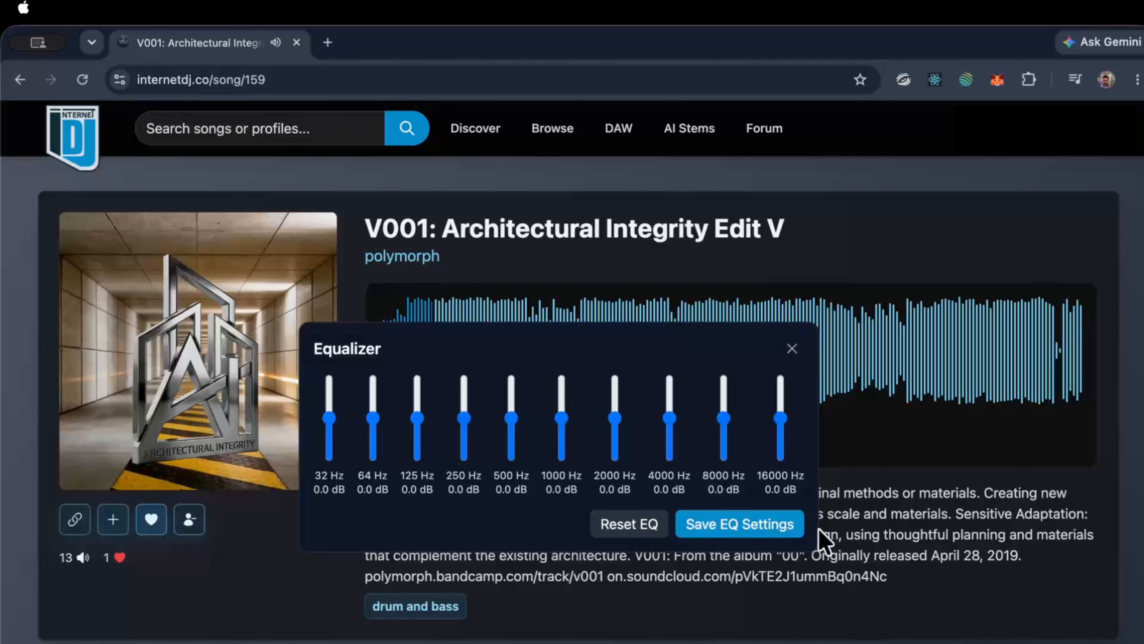
{"action": "left_click", "coordinate": [792, 348]}
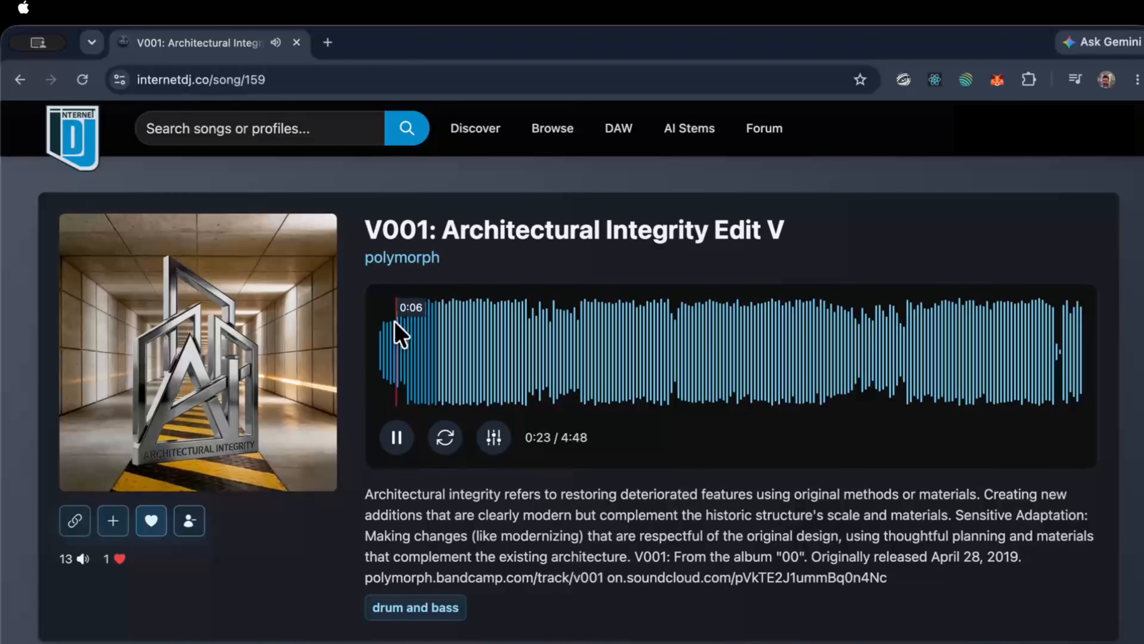